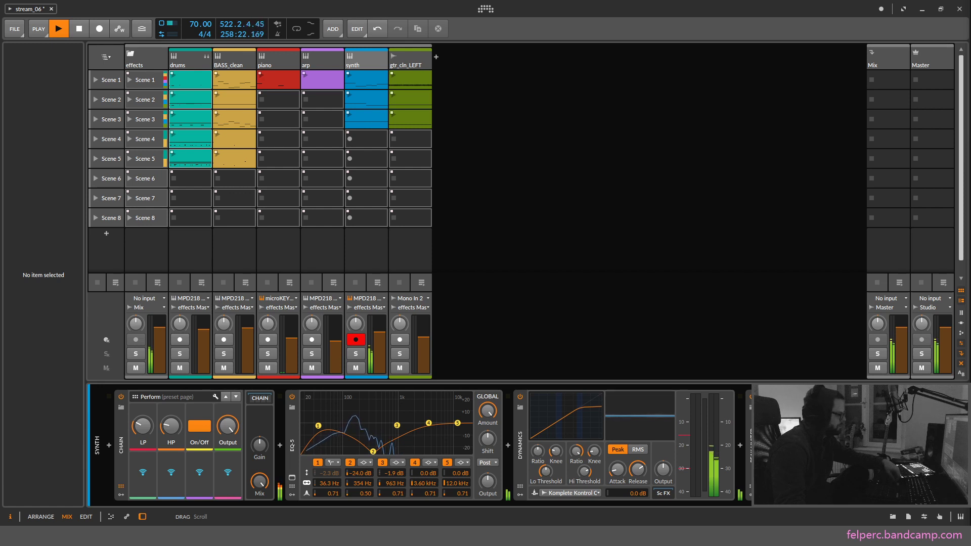
Alternate the live-input selection between the piano and synth tracks while playing, ending on the piano track.
left_click(278, 60)
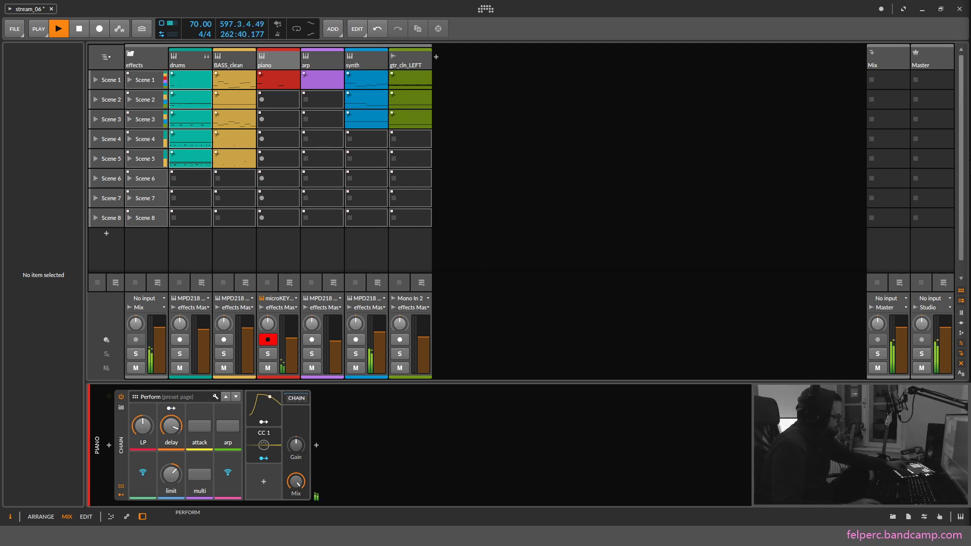
left_click(366, 58)
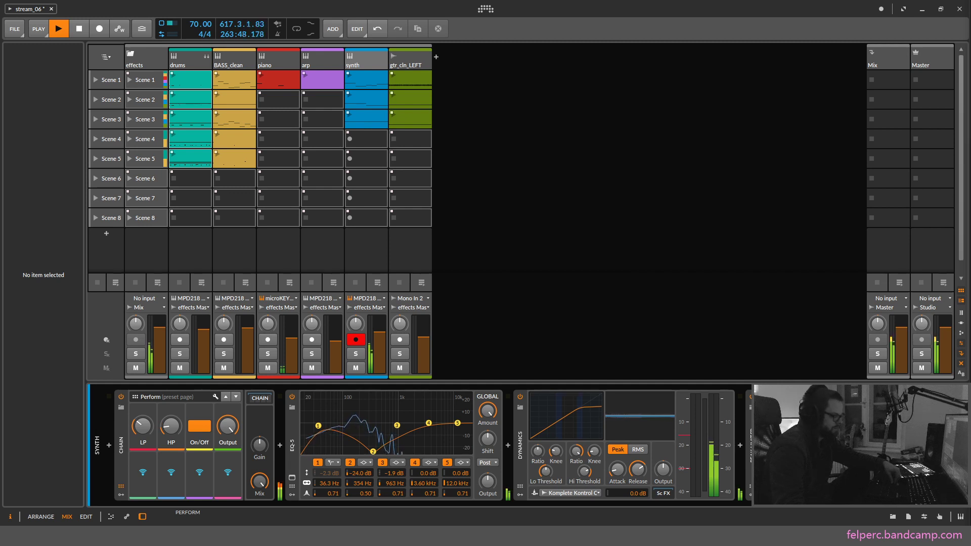
left_click(277, 60)
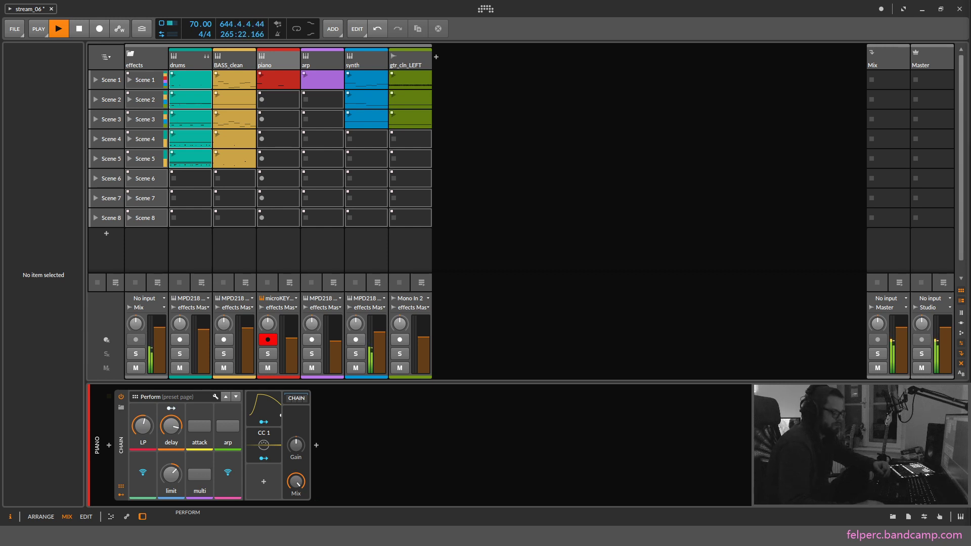
left_click(361, 59)
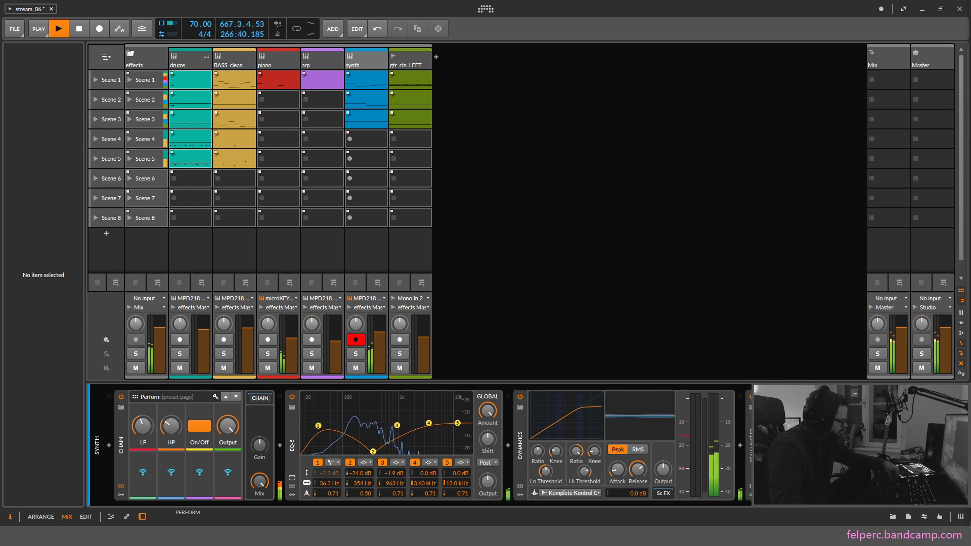
left_click(279, 59)
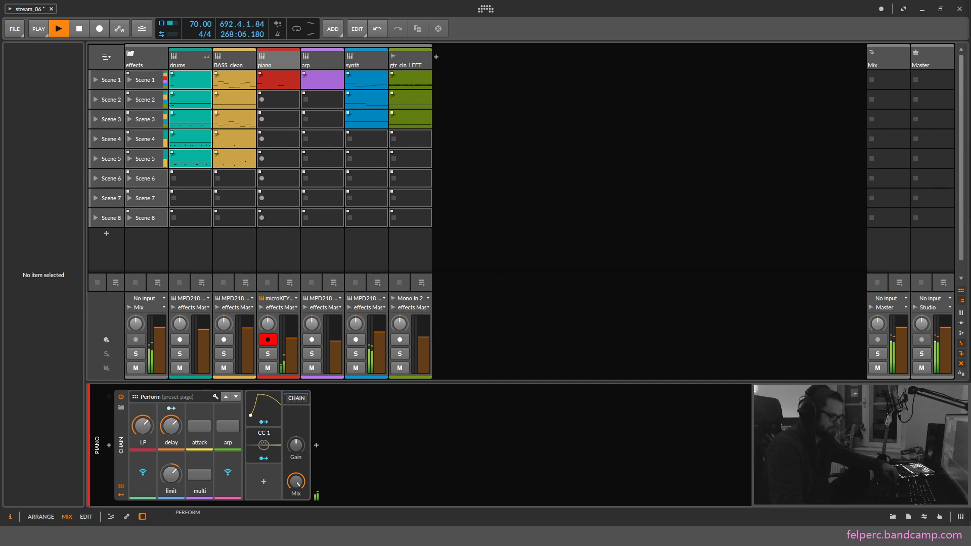
left_click(366, 60)
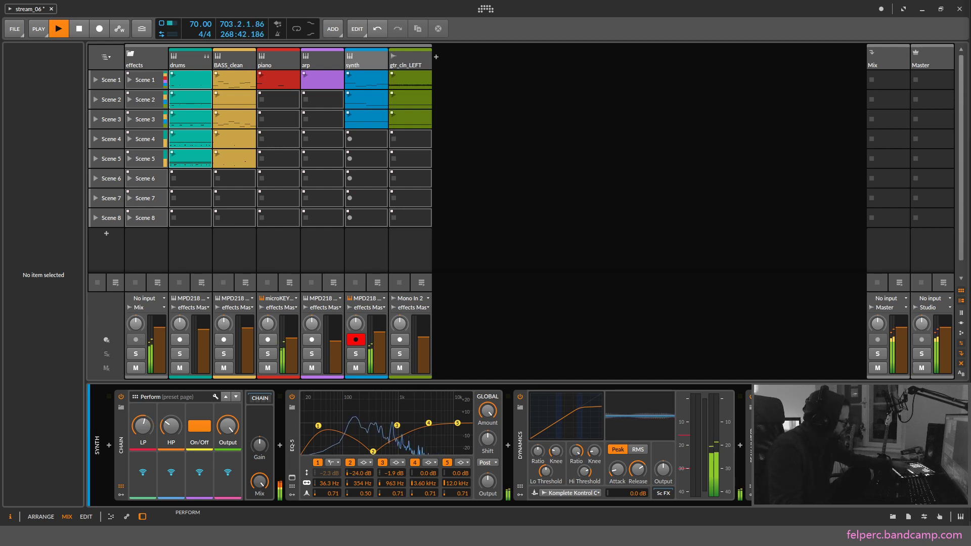
left_click(277, 60)
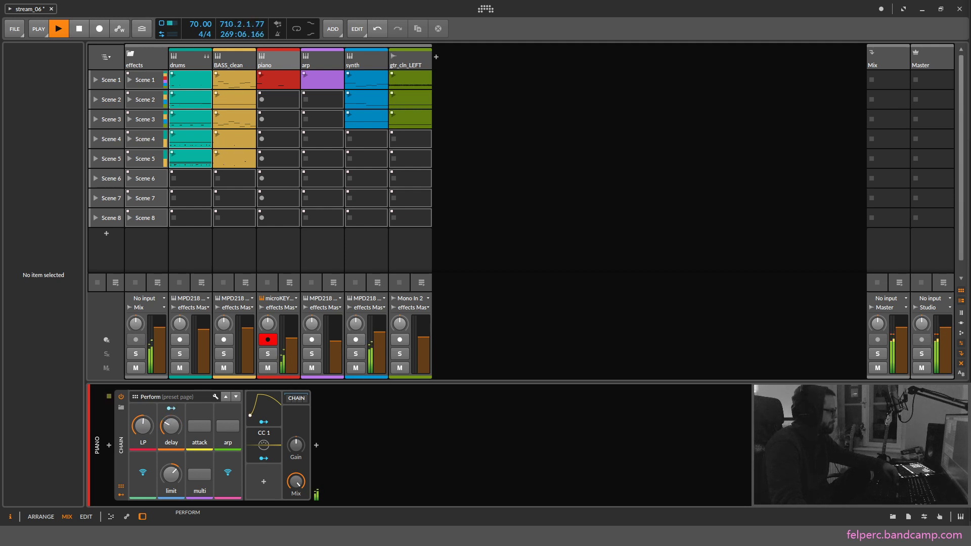
left_click(366, 59)
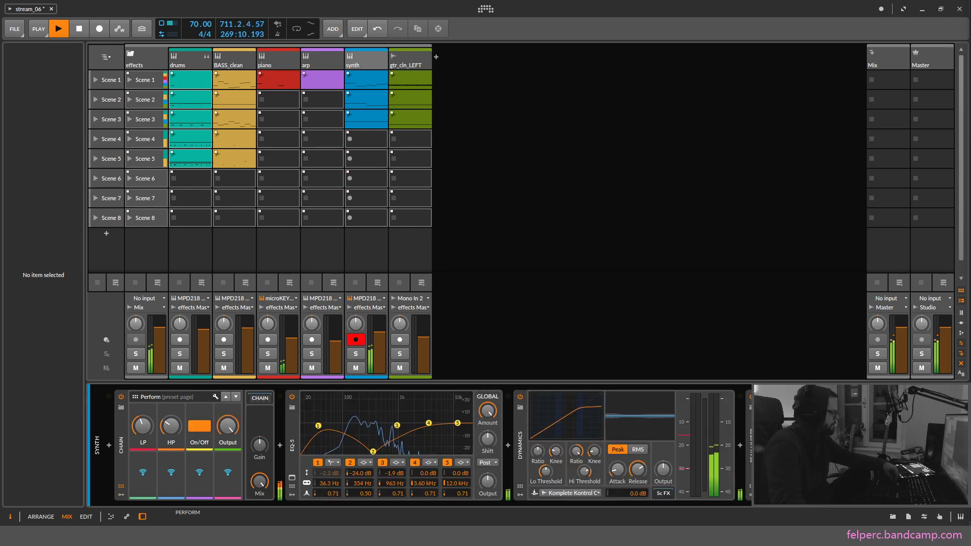
left_click(278, 59)
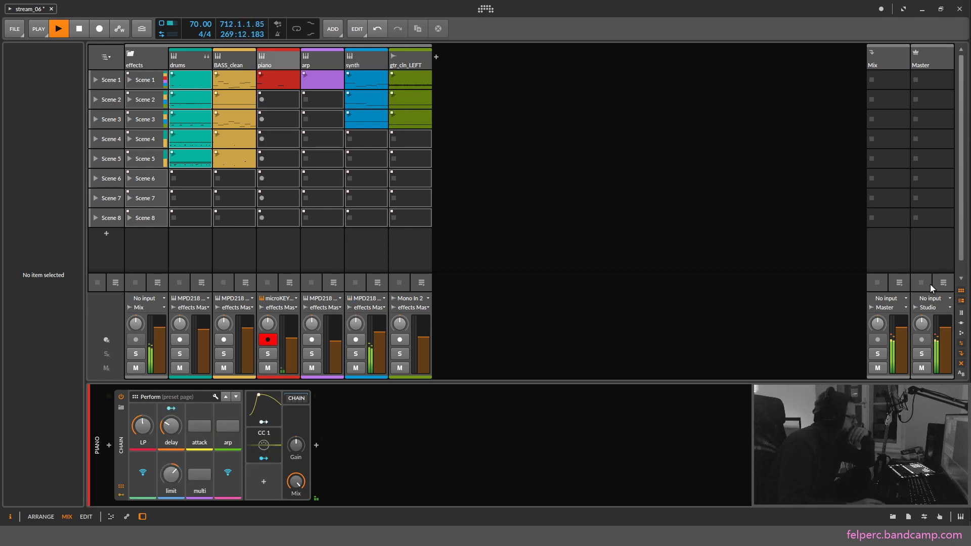
Remove the Freq target from the piano's CC 1 MIDI modulator and map it to the delay feedback with amount 1.000.
left_click(252, 454)
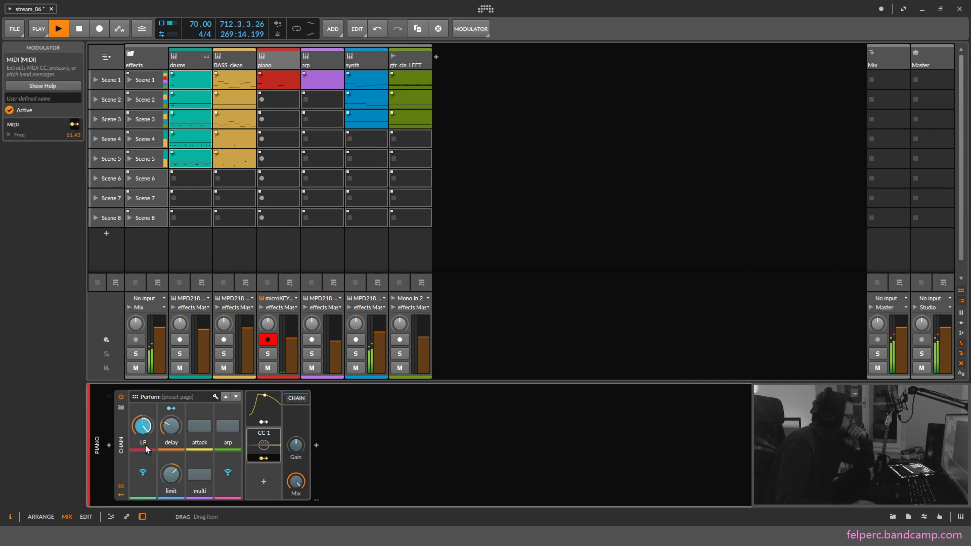
left_click(6, 135)
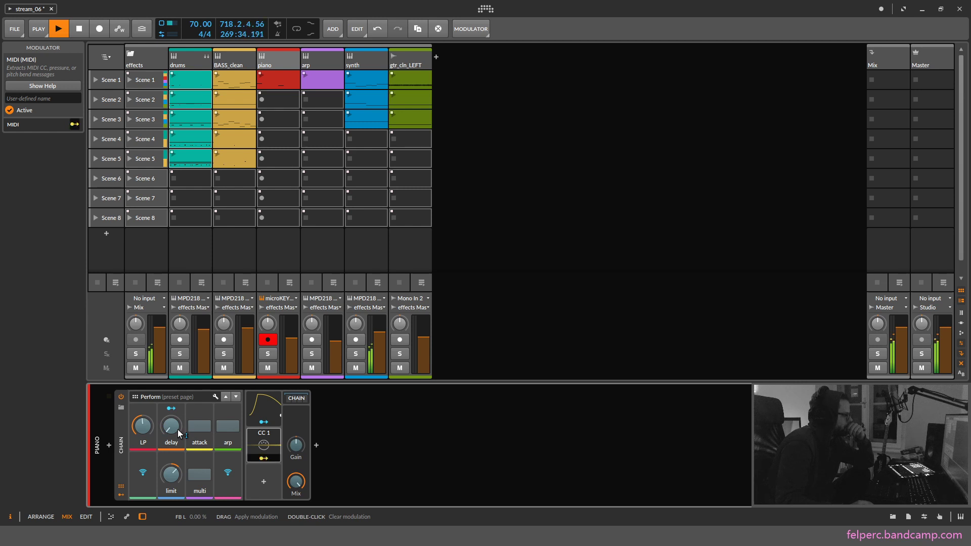
left_click_drag(178, 429, 177, 379)
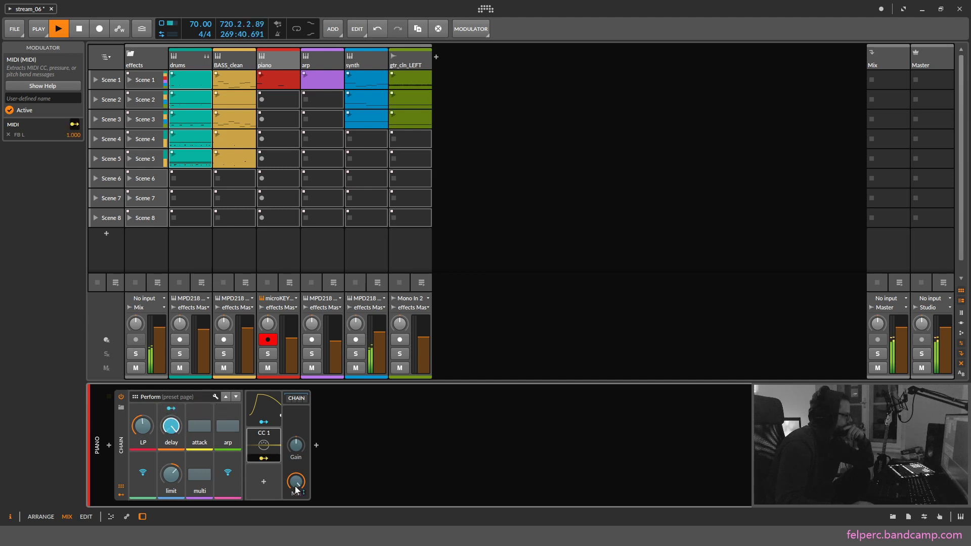
left_click(263, 482)
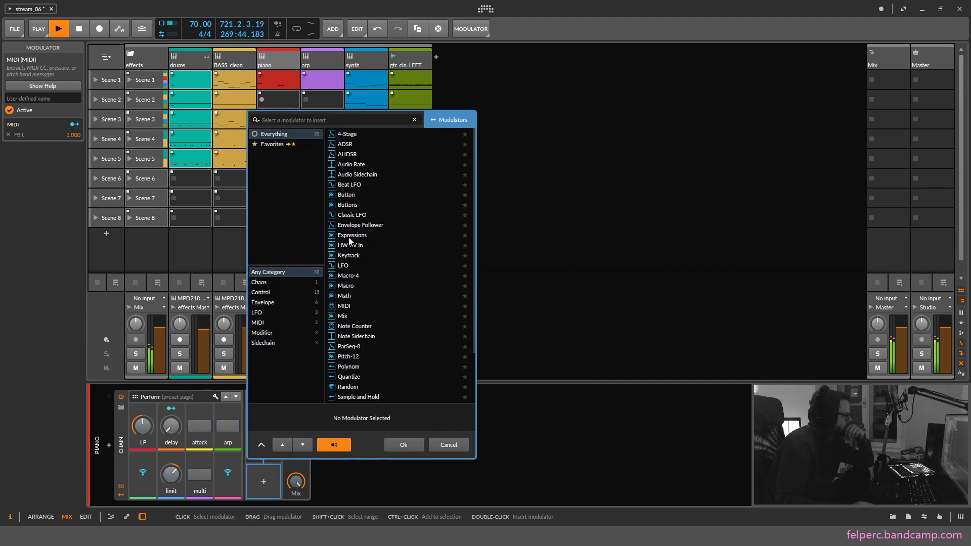
left_click(447, 447)
key("Right")
key("Right")
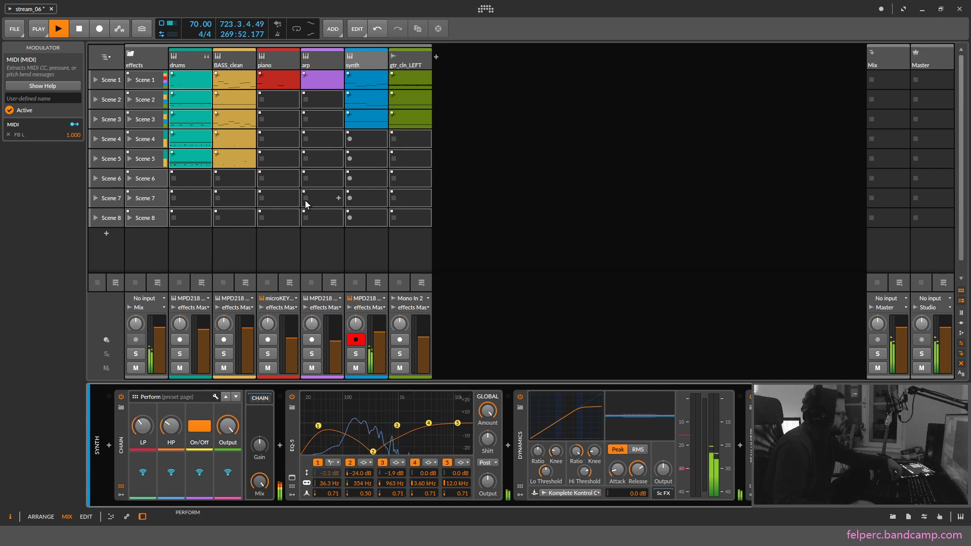
left_click(275, 56)
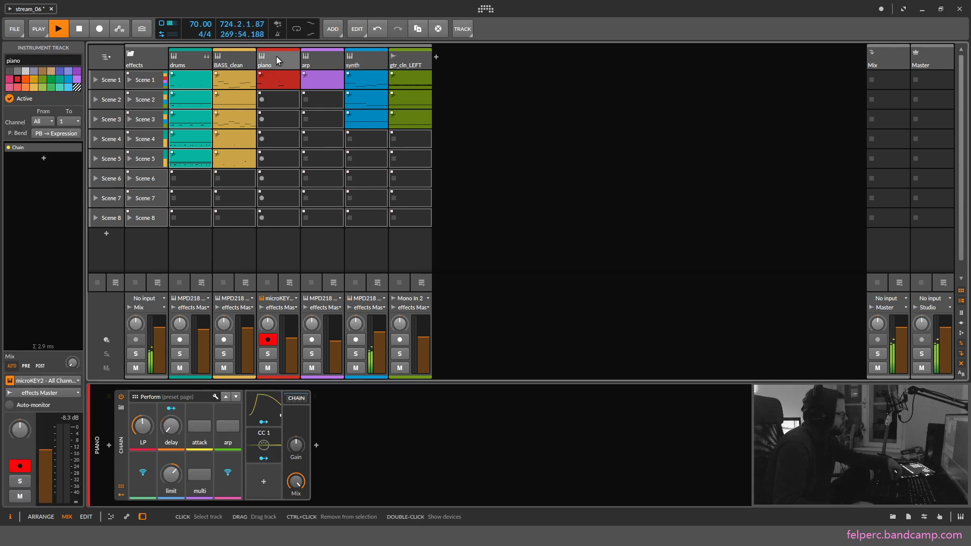
Insert a second MIDI modulator into the piano track's Chain device and expand its settings.
left_click(264, 484)
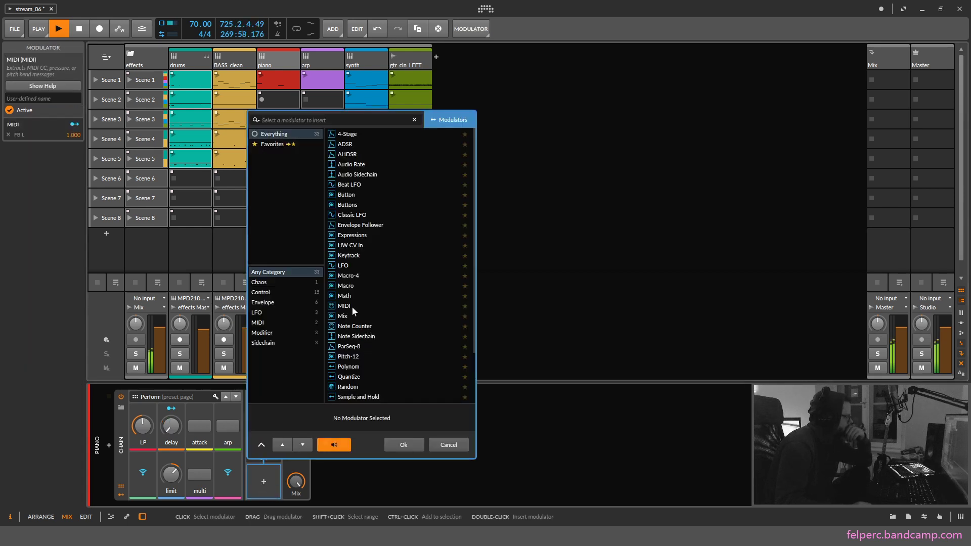
left_click(354, 306)
left_click(404, 445)
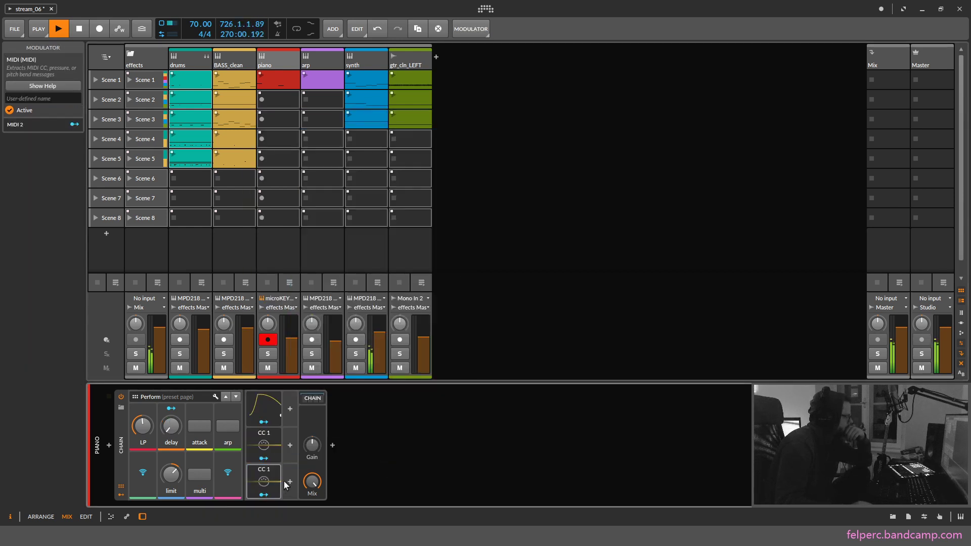
left_click(279, 480)
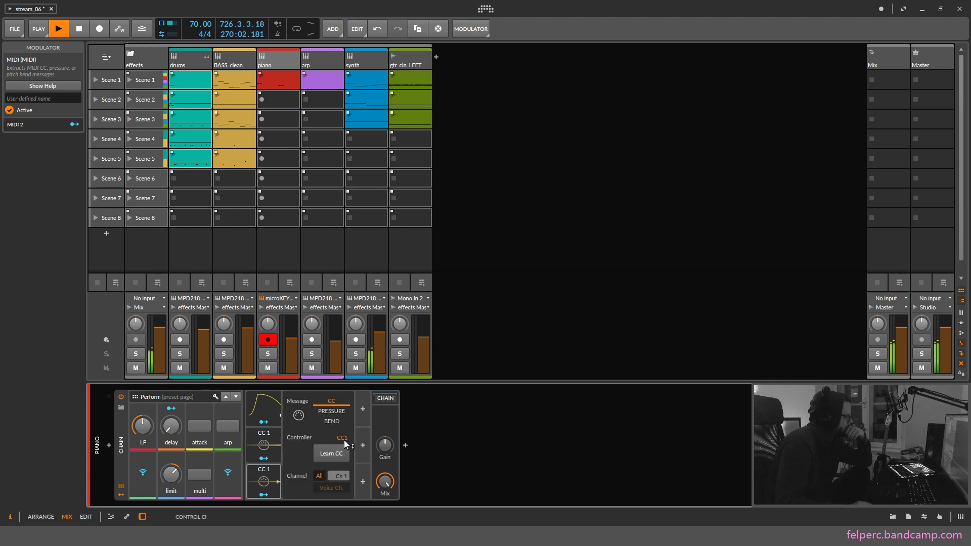
Set the second MIDI modulator's message to Bend and map it to the LP frequency with an amount of 56.16.
left_click(337, 455)
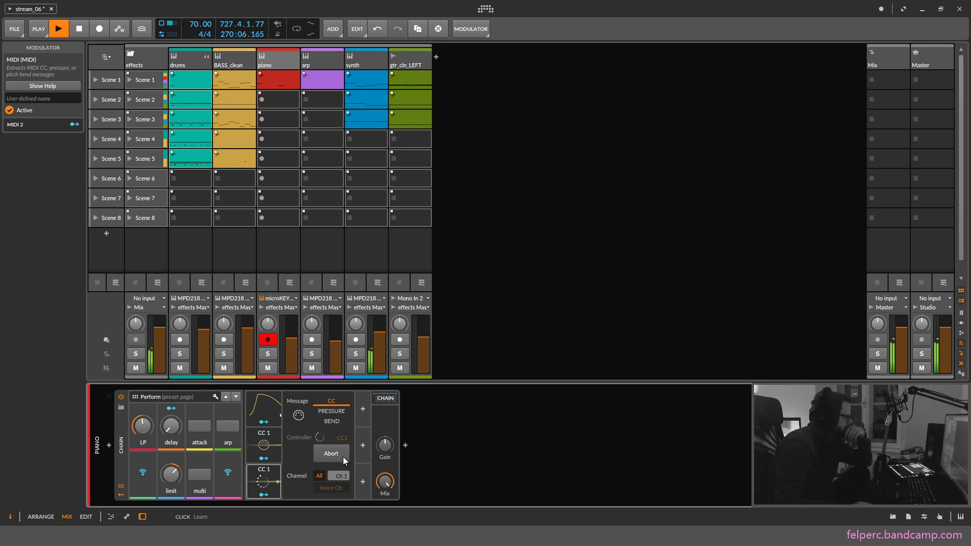
left_click(345, 431)
left_click_drag(344, 436, 343, 437)
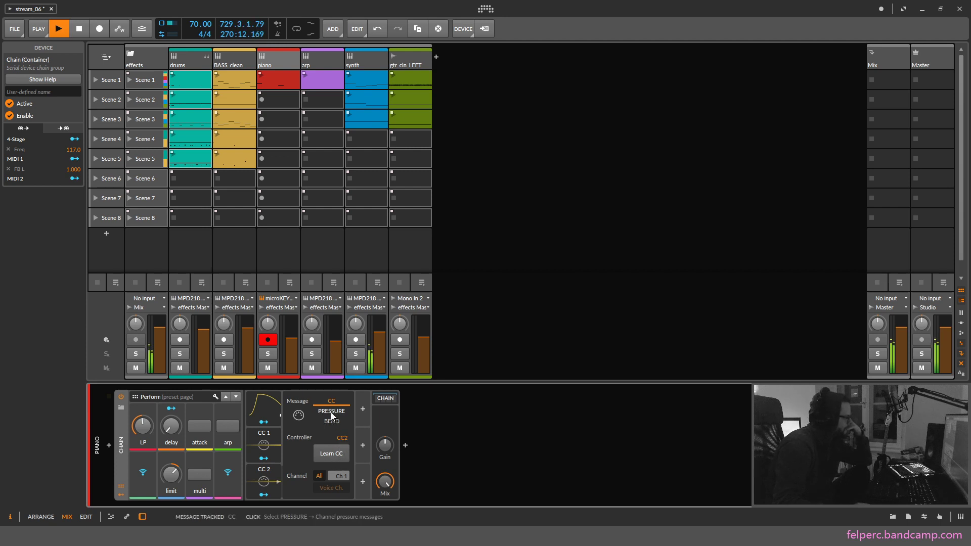
left_click(331, 421)
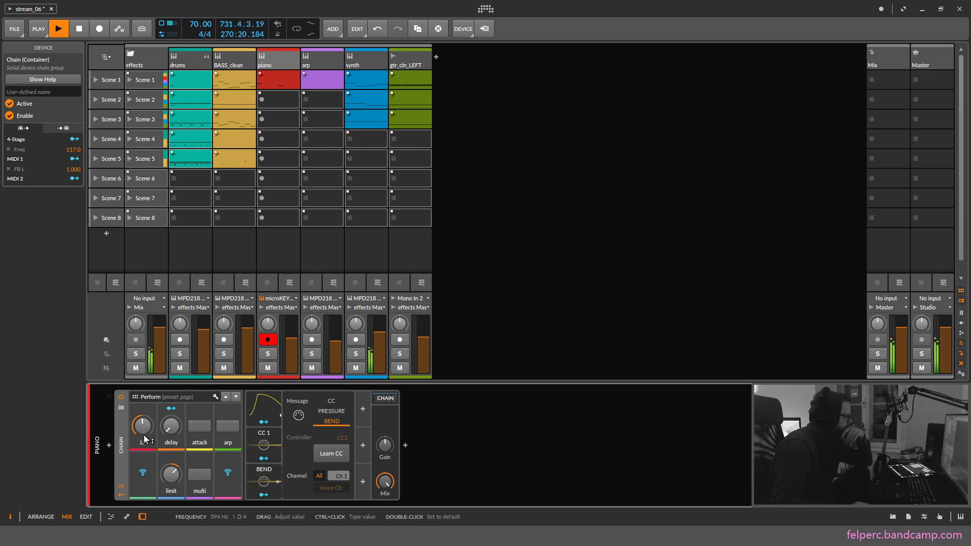
left_click_drag(148, 444, 148, 432)
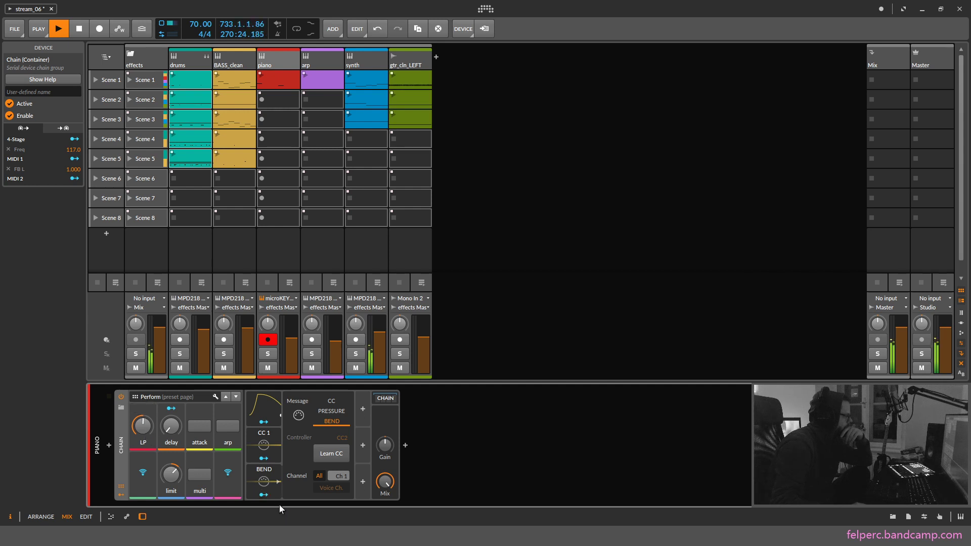
left_click_drag(265, 495, 146, 418)
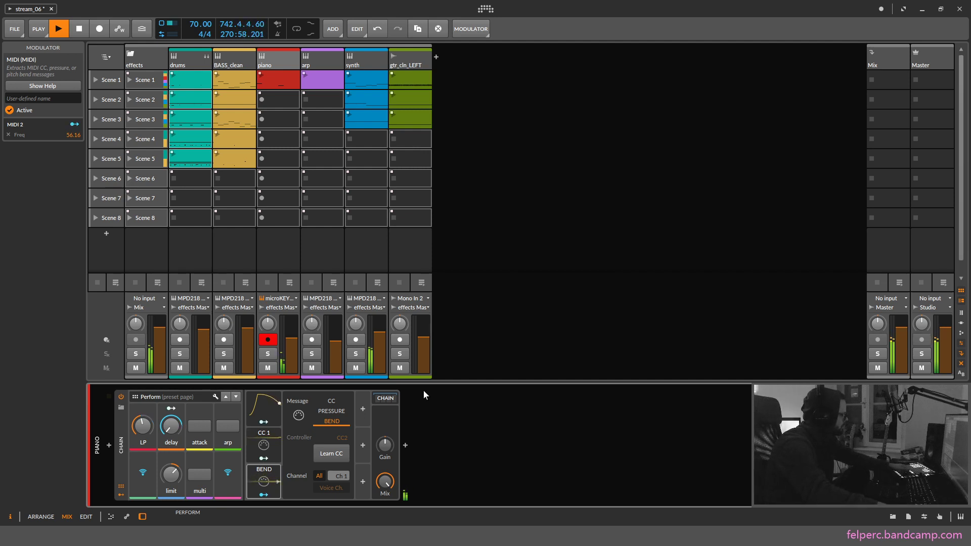
Switch the live input from the piano track to the synth track and back to piano.
key("Right")
key("Right")
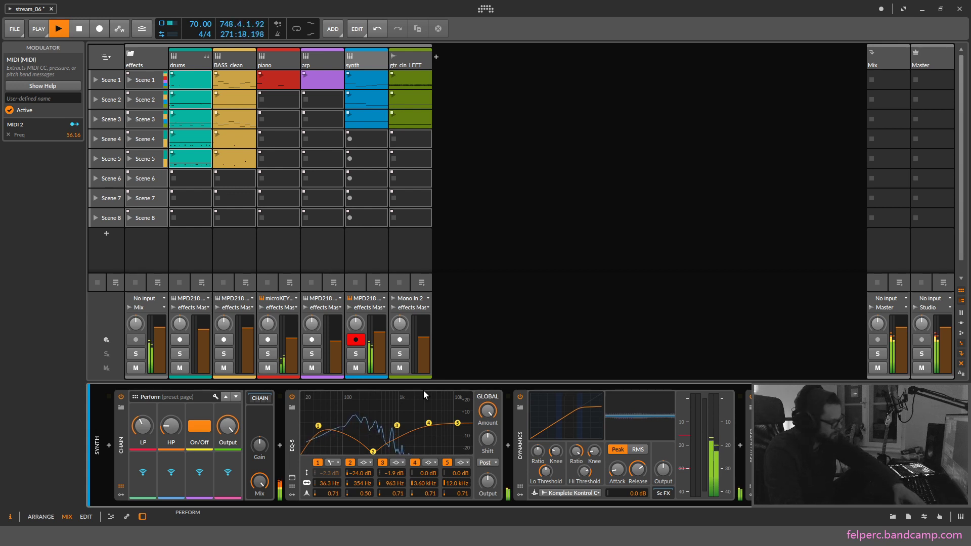
key("Left")
key("Left")
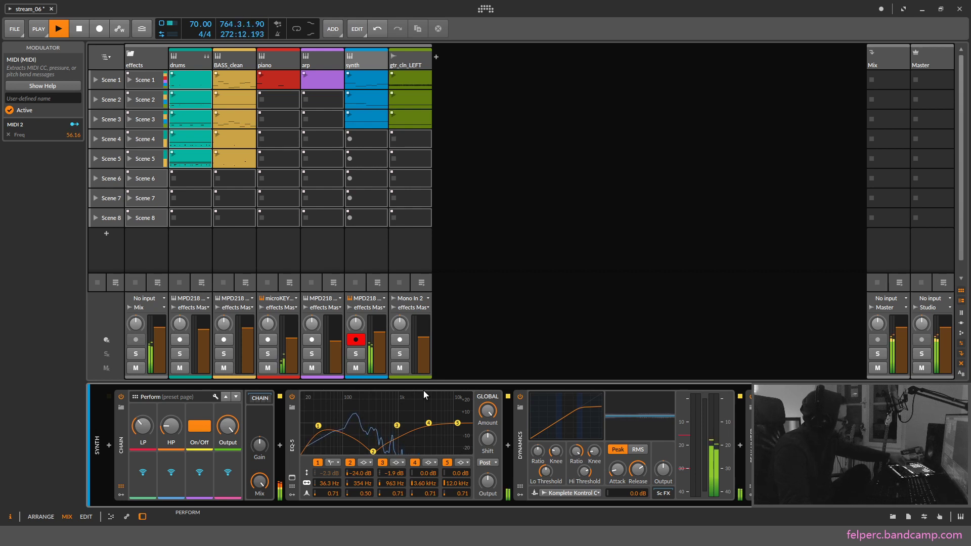
Move the live-input selection from the synth track to the drums track.
key("Left")
key("Left")
key("Left")
key("Left")
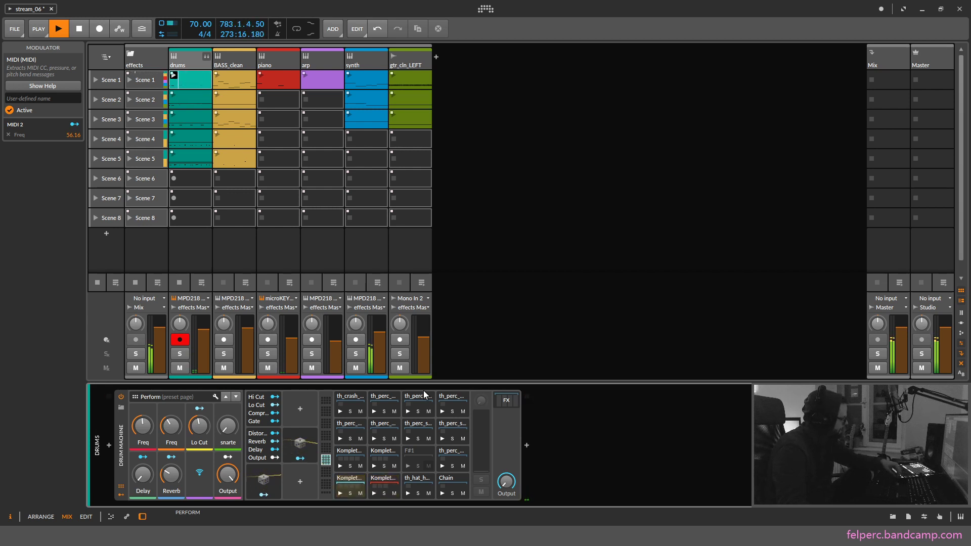
Move the selection from drums through BASS_clean to the synth track, and return it to drums.
key("Right")
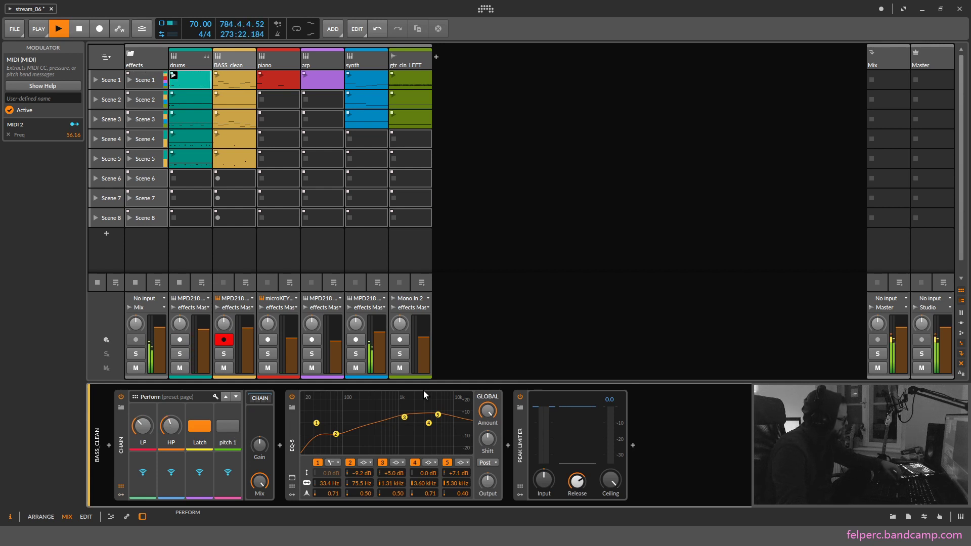
key("Right")
key("Right")
key("Right")
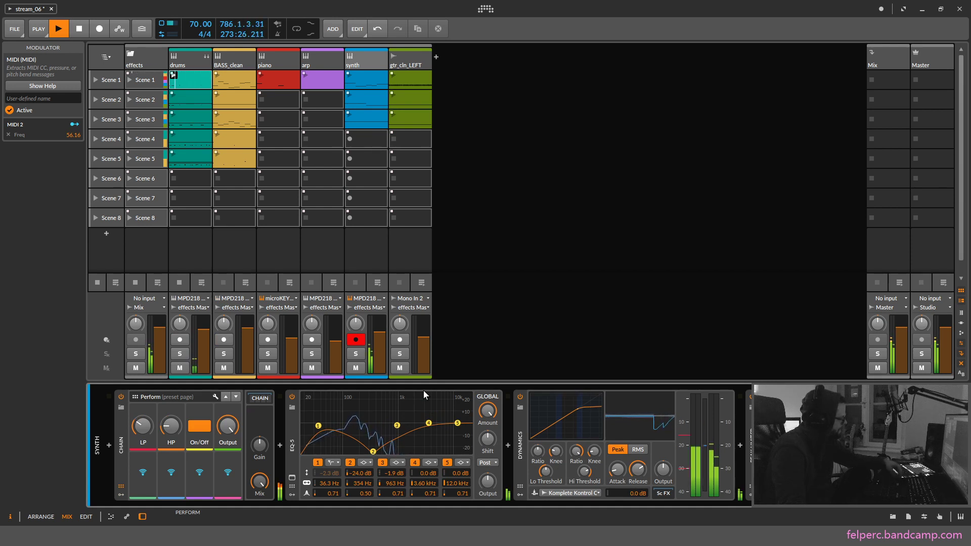
key("Left")
key("Left")
key("Left")
key("Left")
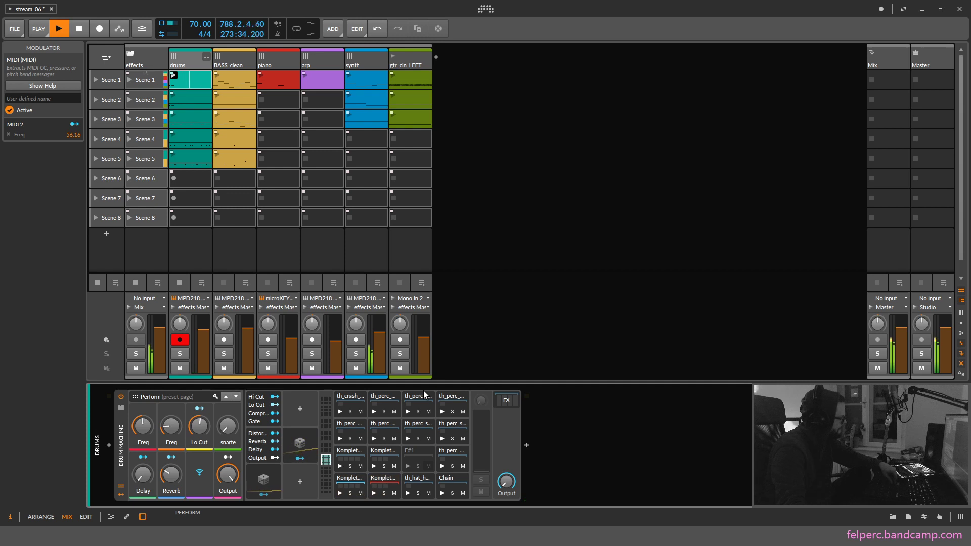
Switch among the piano, BASS_clean, drums and effects tracks during the performance, ending on the drums track.
key("Right")
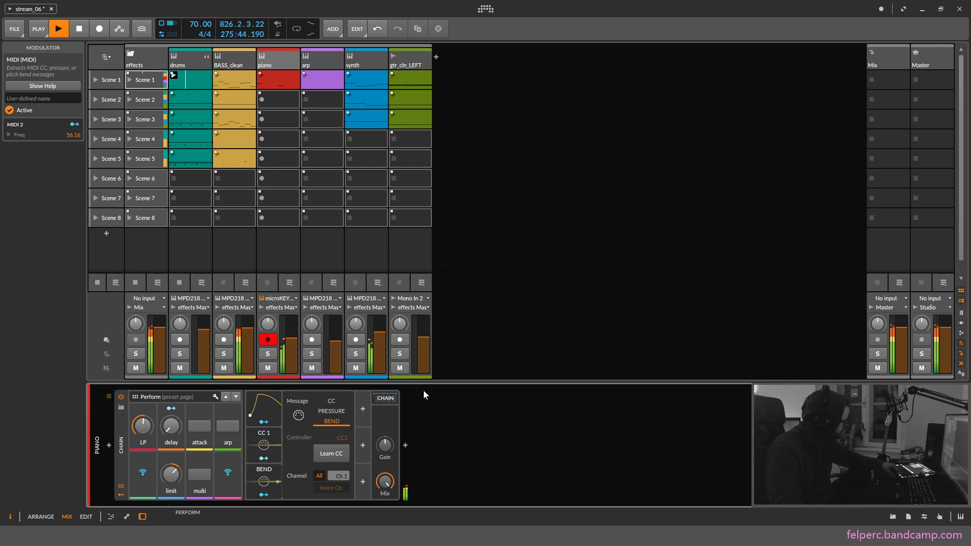
key("Left")
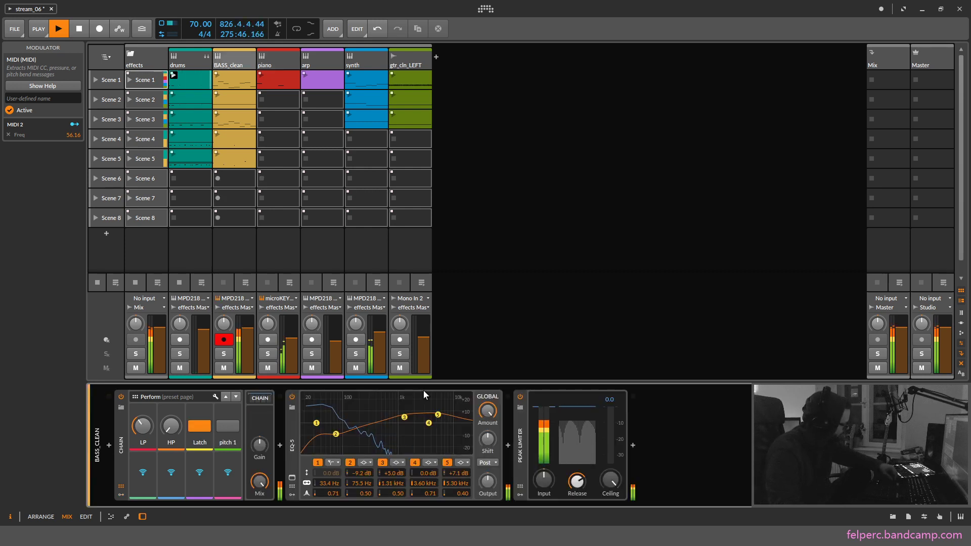
key("Left")
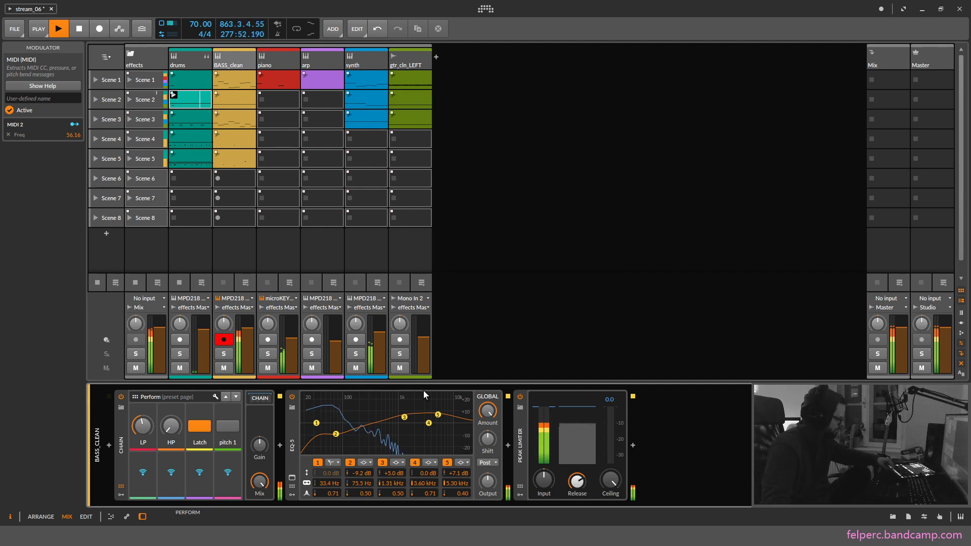
key("Left")
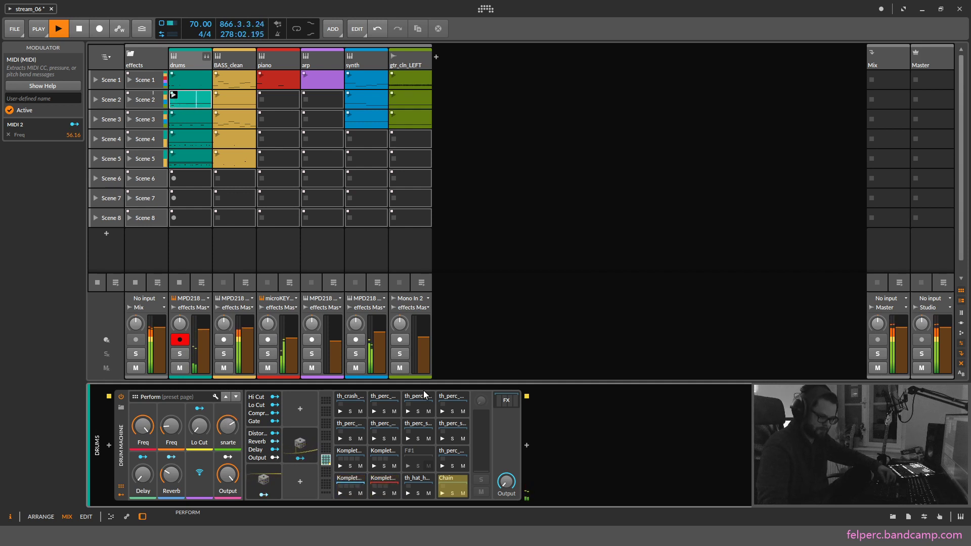
key("Left")
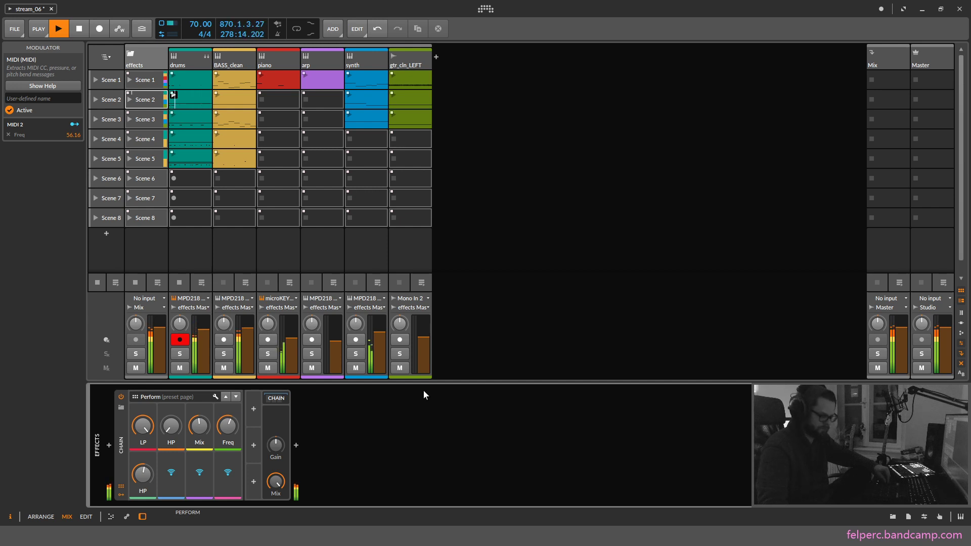
key("Right")
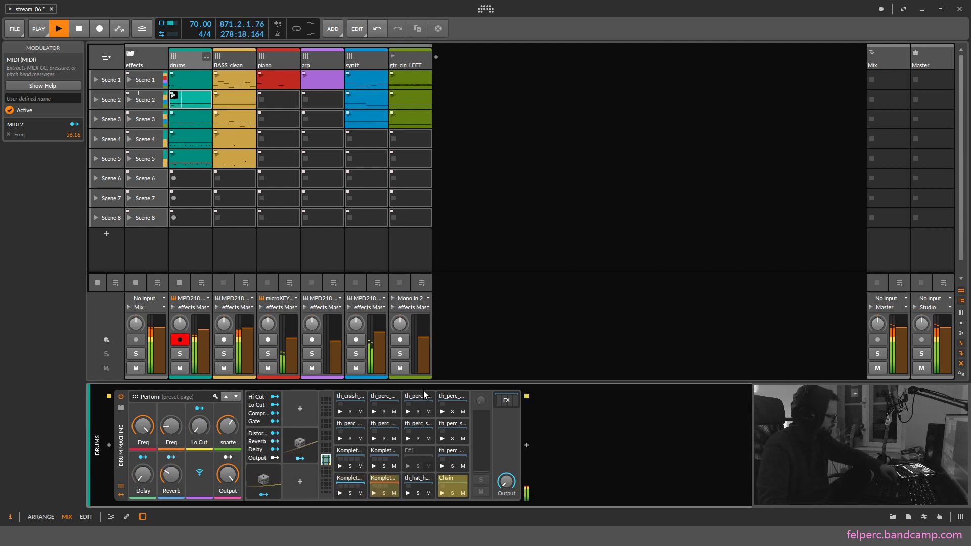
Switch the selection from the drums track to synth and effects, and return it to drums.
key("Left")
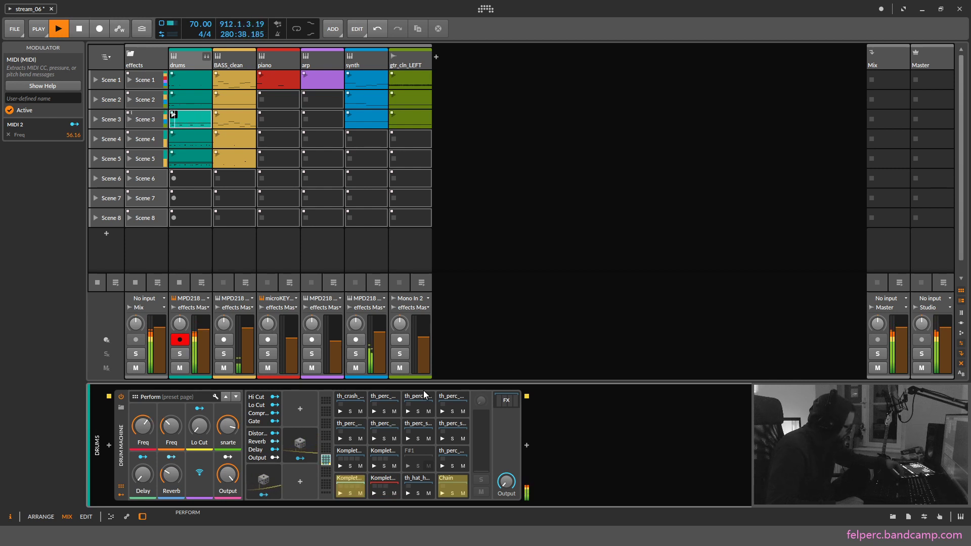
key("Right")
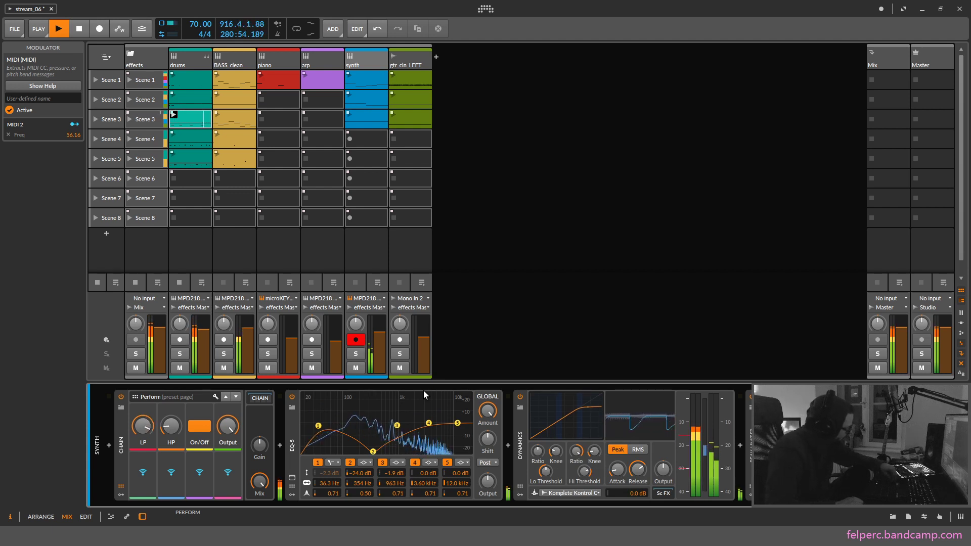
key("Left")
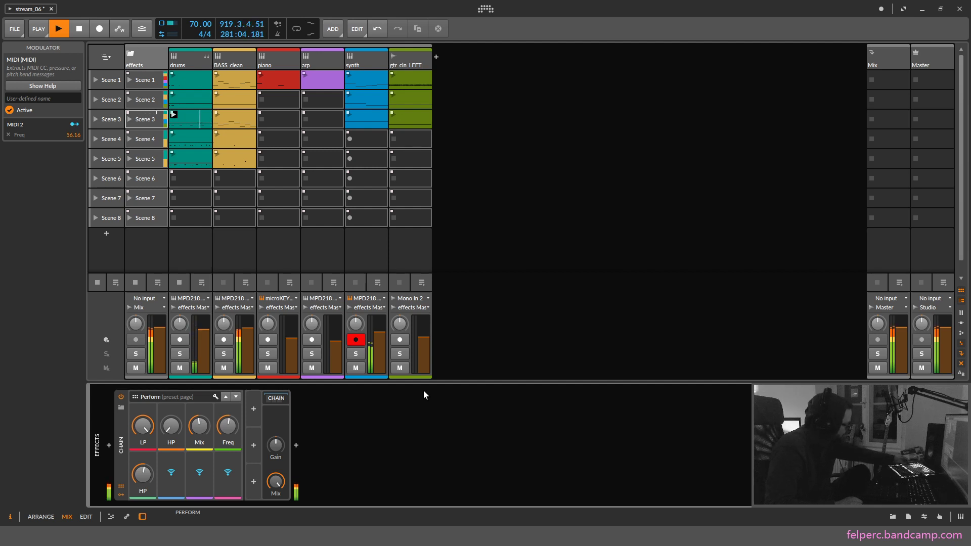
key("Right")
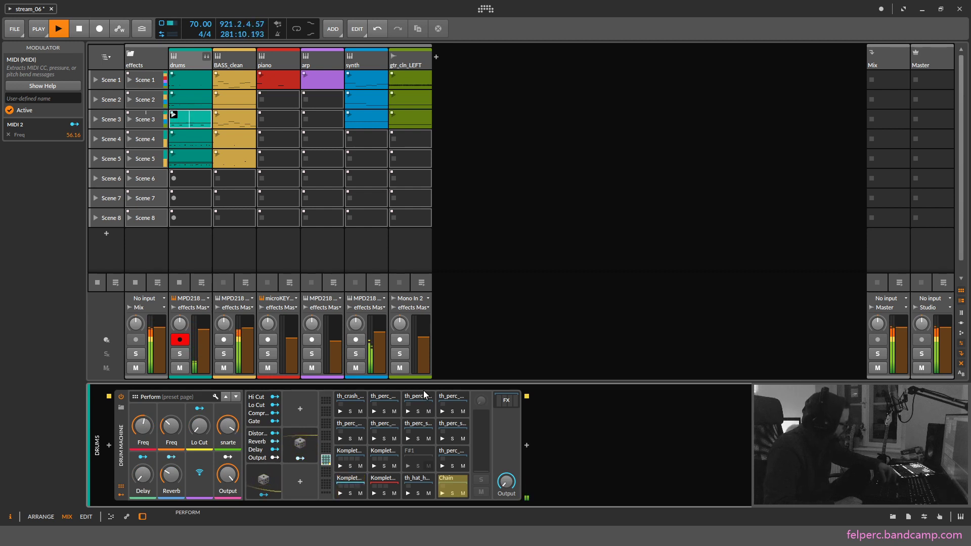
Alternate the live input between the BASS_clean and drums tracks, ending on BASS_clean.
key("Right")
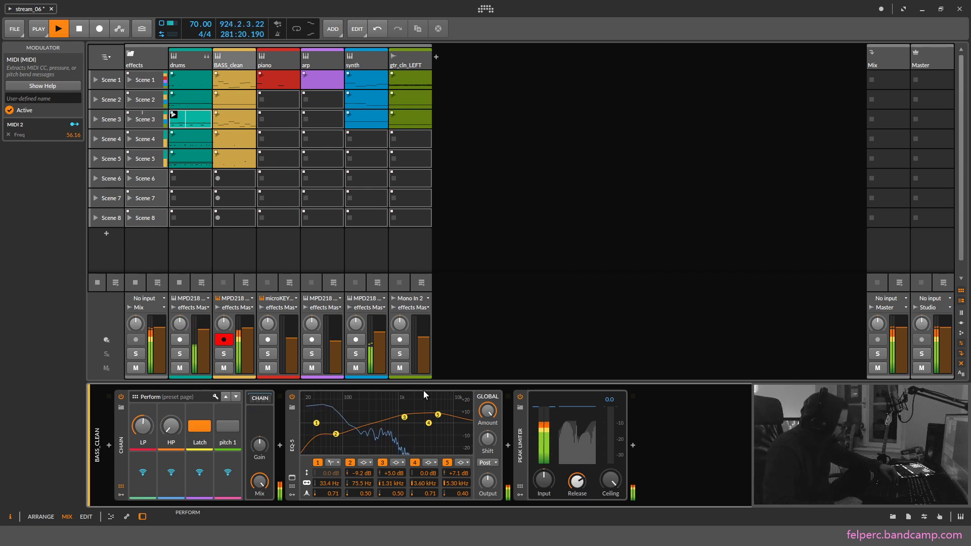
key("Left")
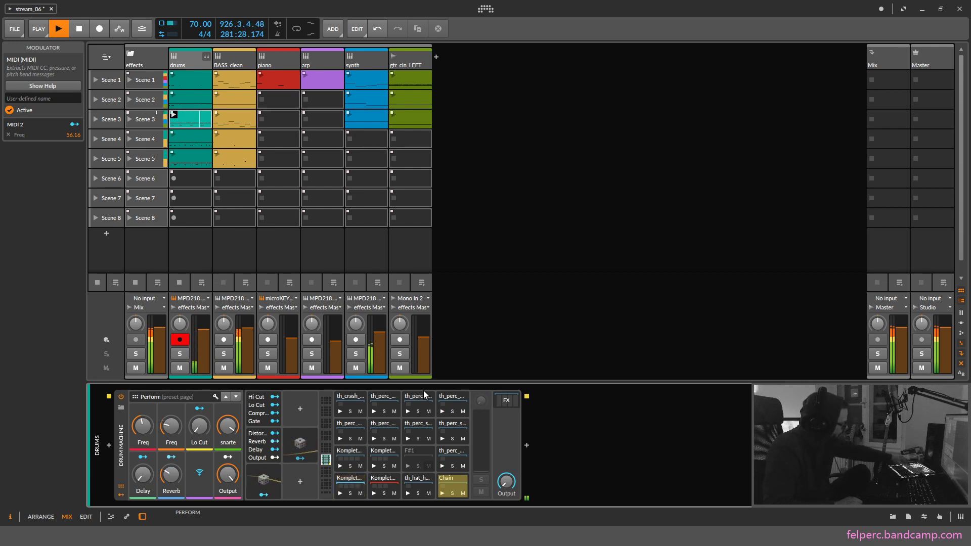
key("Right")
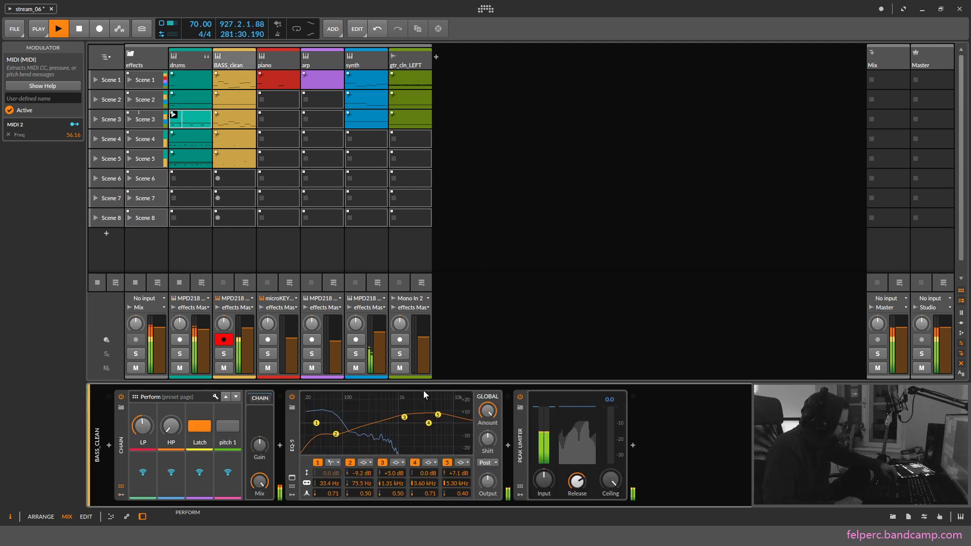
Select the arp track and expand its Chain device to view the nested devices, and collapse it again.
key("Right")
key("Right")
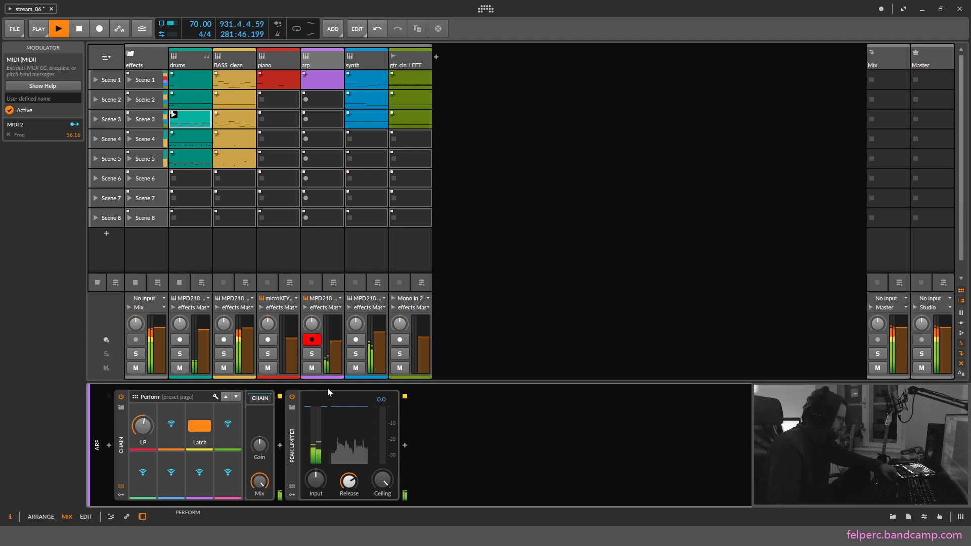
left_click(260, 399)
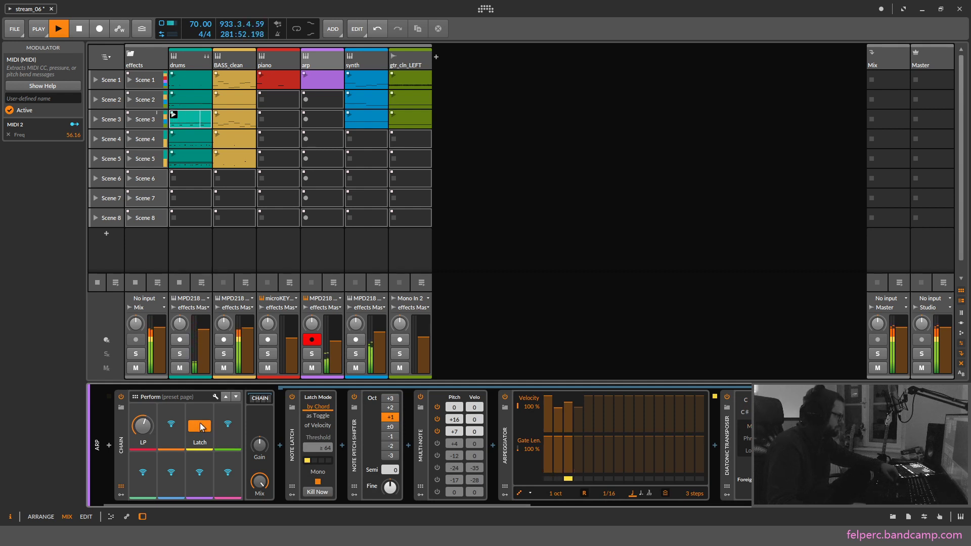
left_click(265, 398)
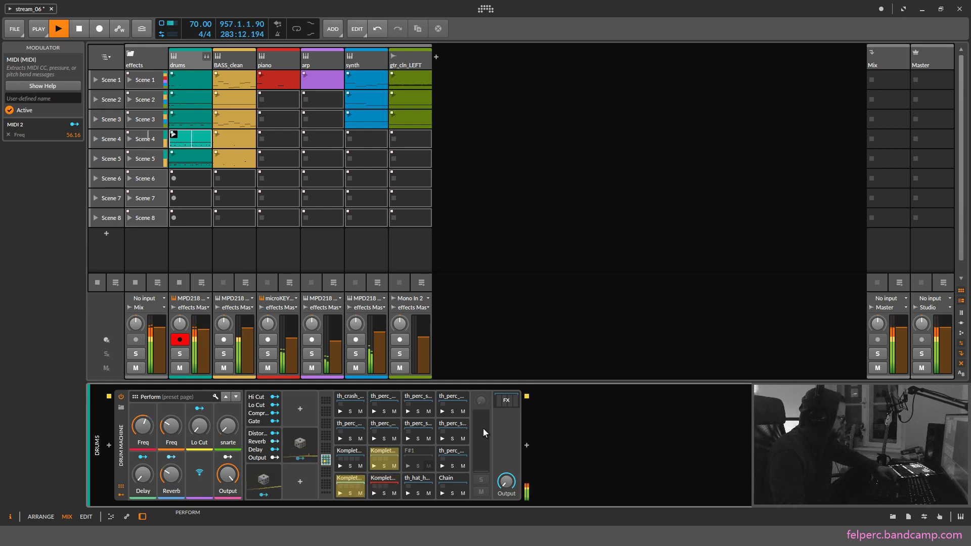
Switch between the BASS_clean and drums tracks, ending on BASS_clean, and move the drum loop from Scene 4 to Scene 5.
key("Right")
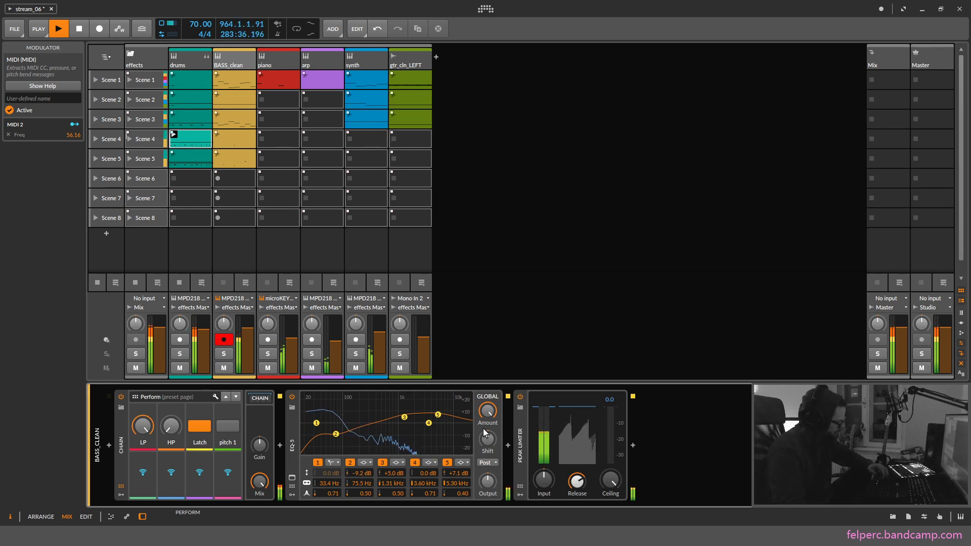
key("Left")
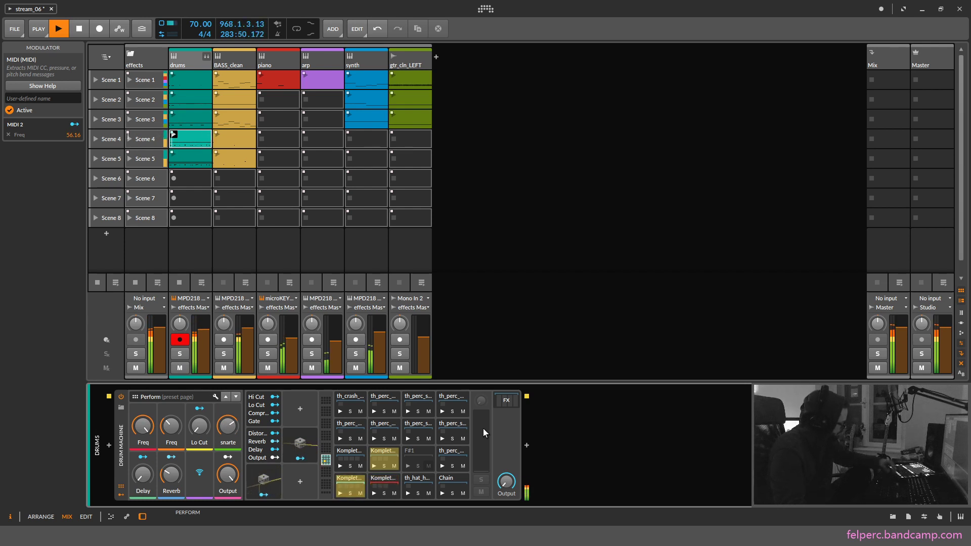
key("Left")
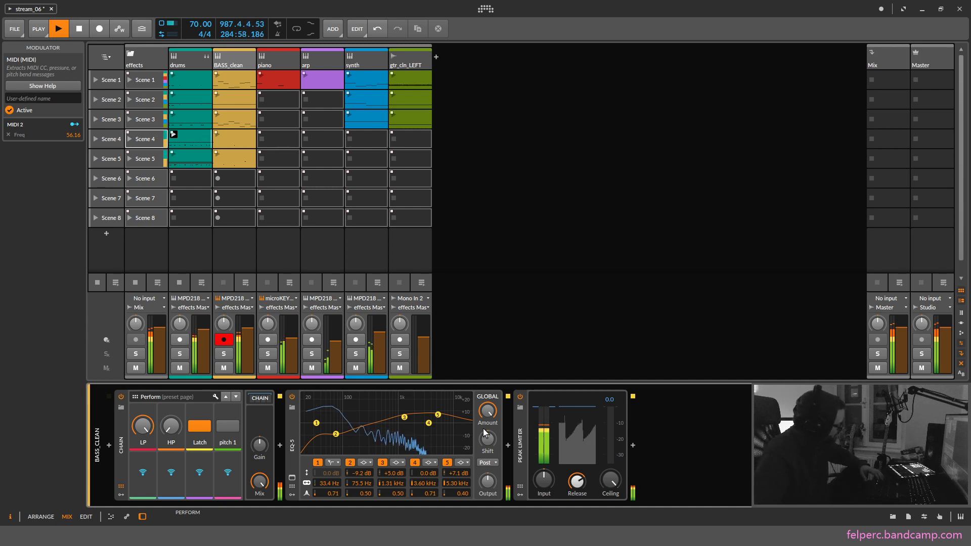
key("Down")
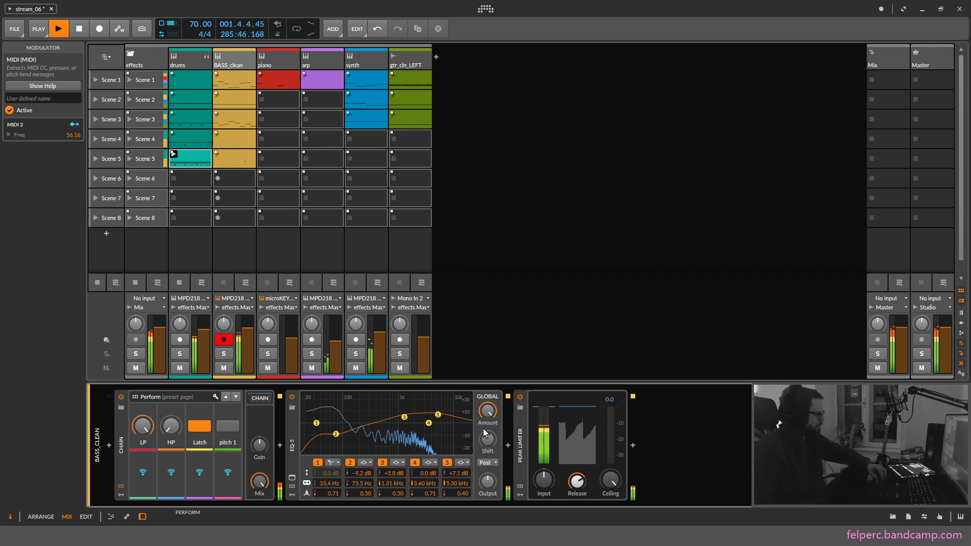
Move the live input from BASS_clean to drums, back to BASS_clean and again to drums.
key("Left")
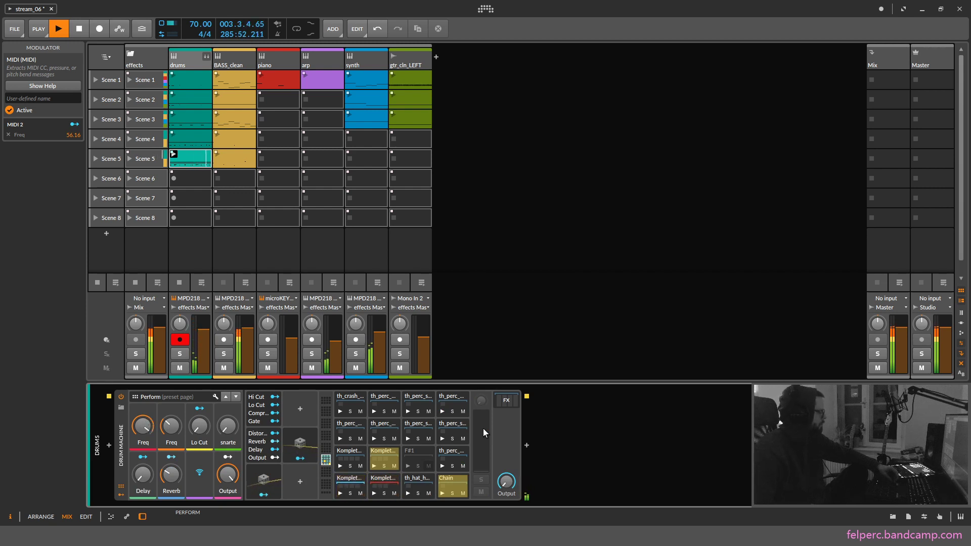
key("Right")
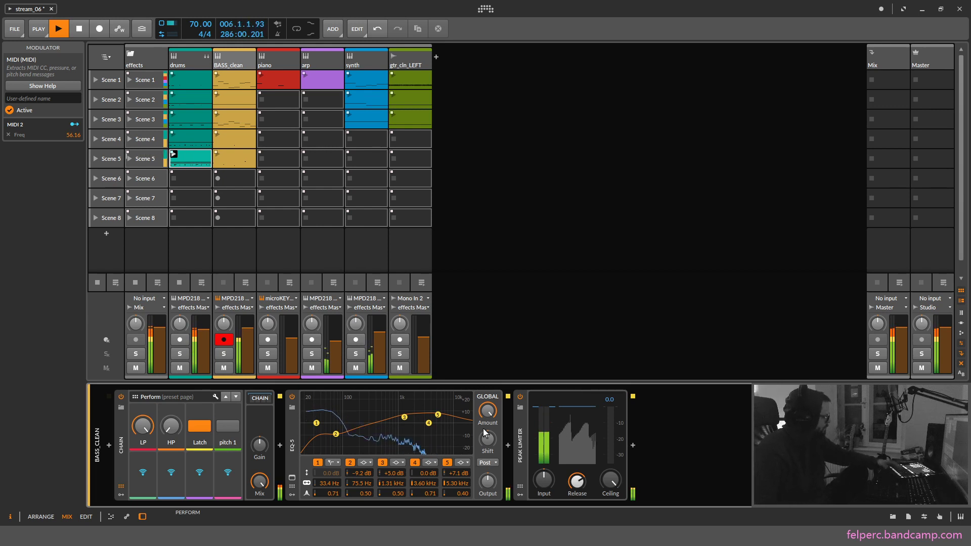
key("Left")
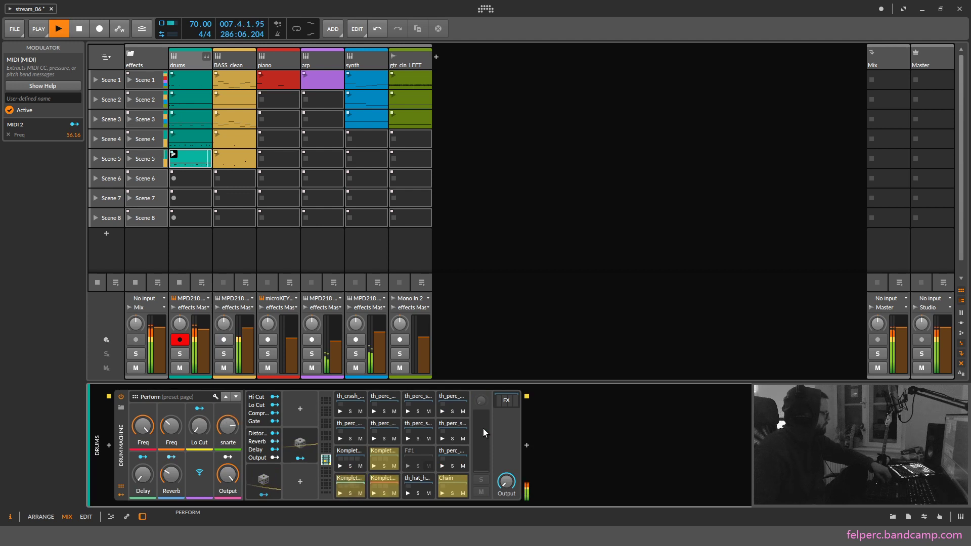
Select the effects track, return to BASS_clean and end on the drums track.
key("Right")
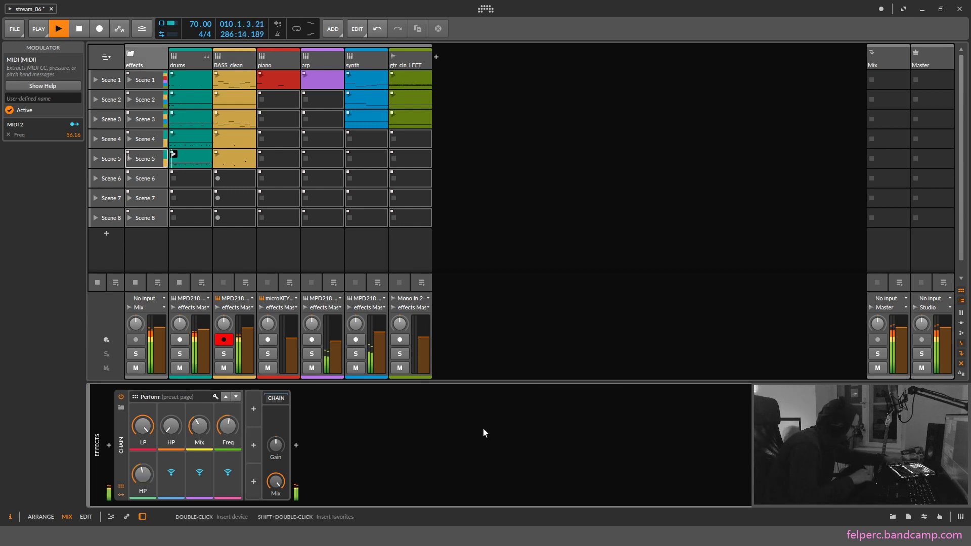
key("Left")
key("Left")
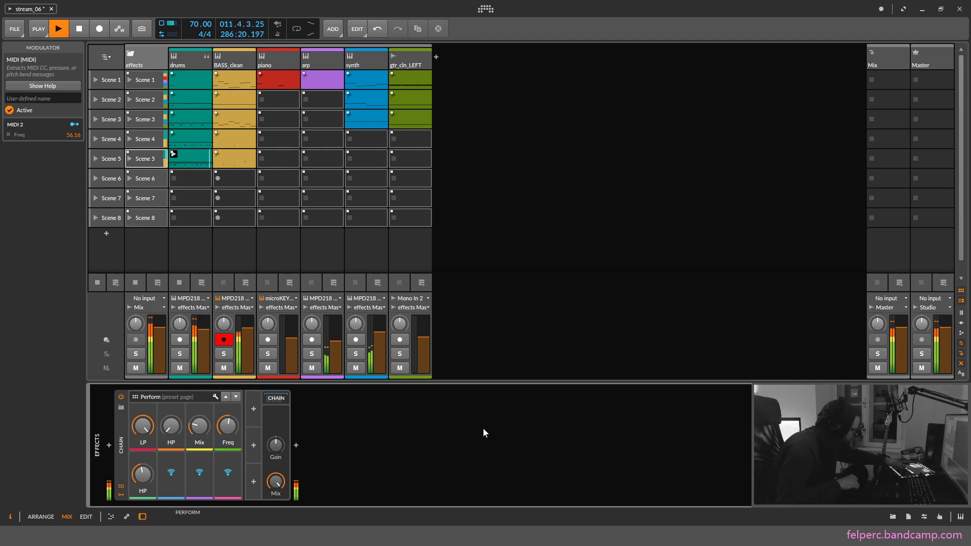
key("Right")
key("Right")
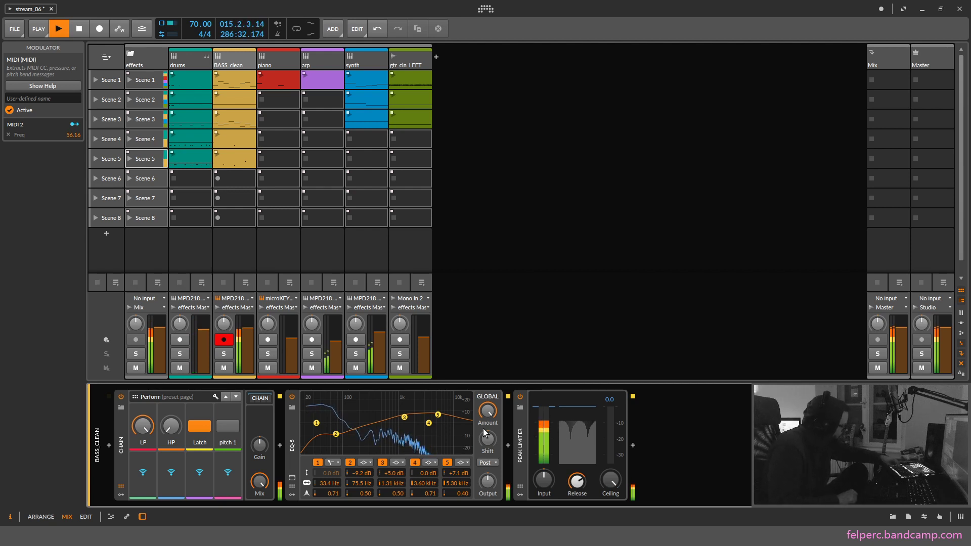
key("Left")
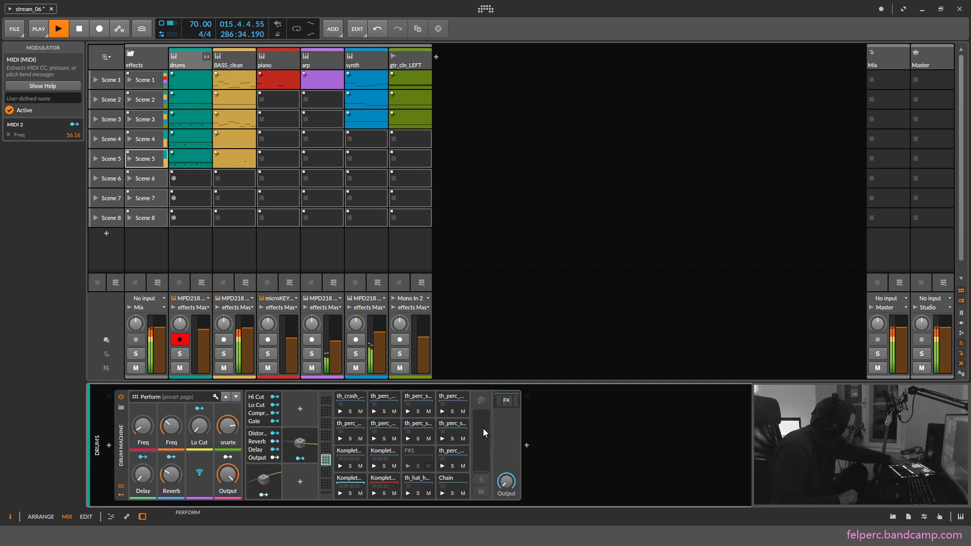
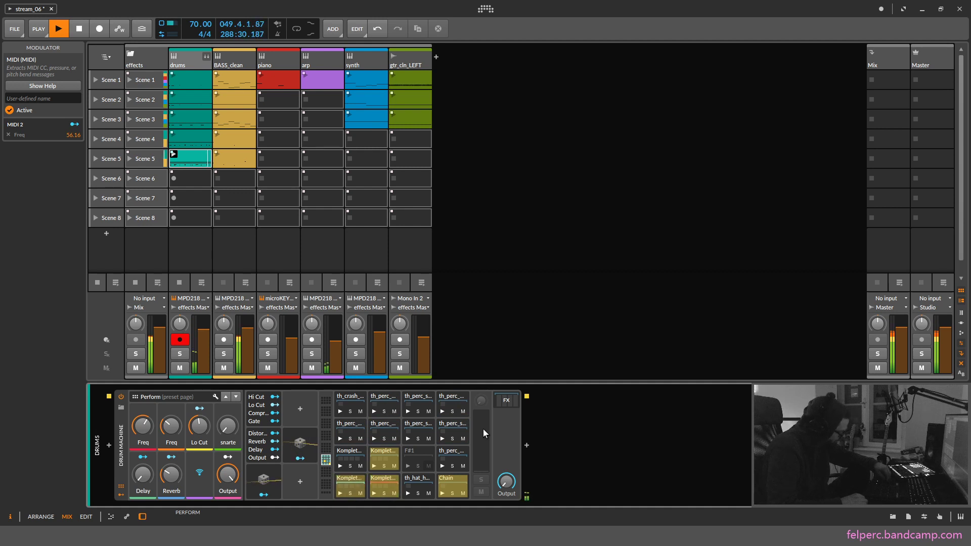
Switch the live input through the piano, drums and BASS_clean tracks, and return it to drums.
key("Right")
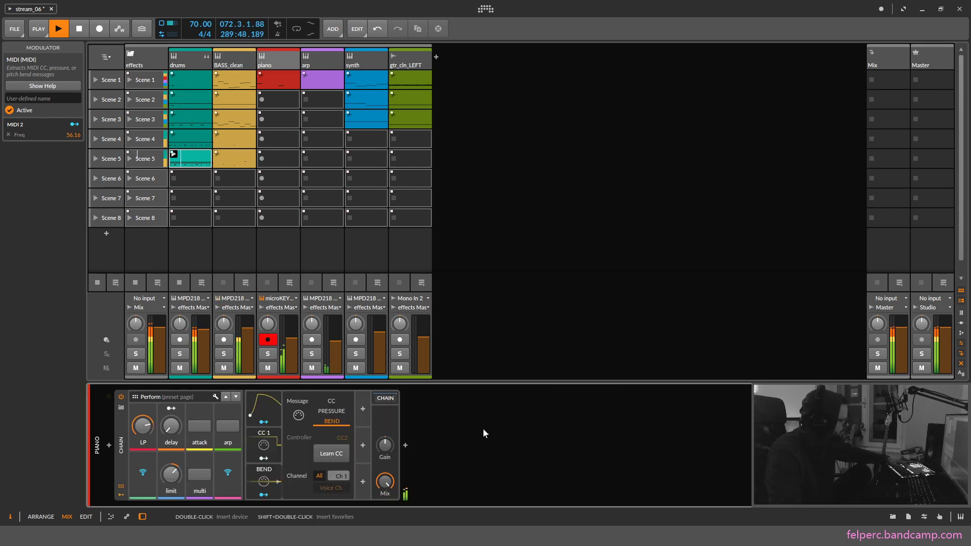
key("Right")
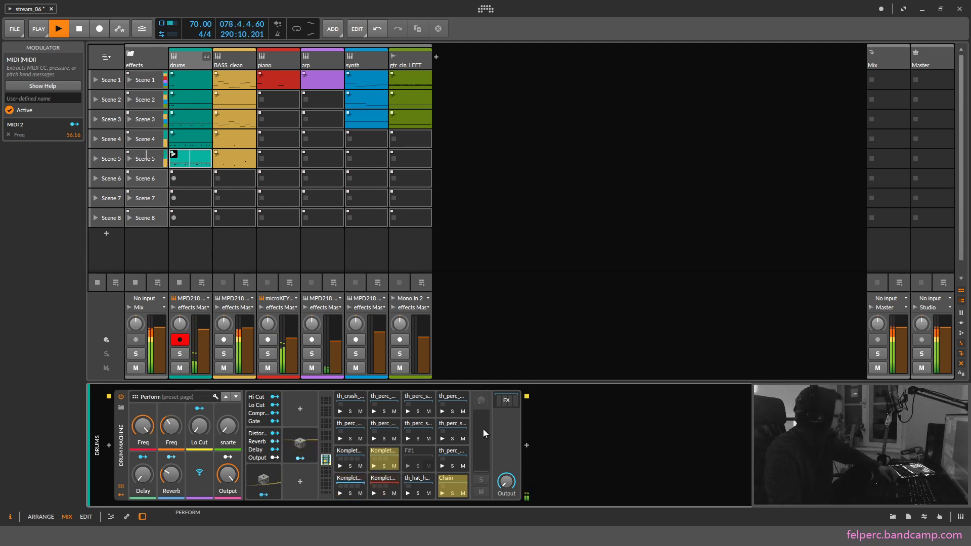
key("Right")
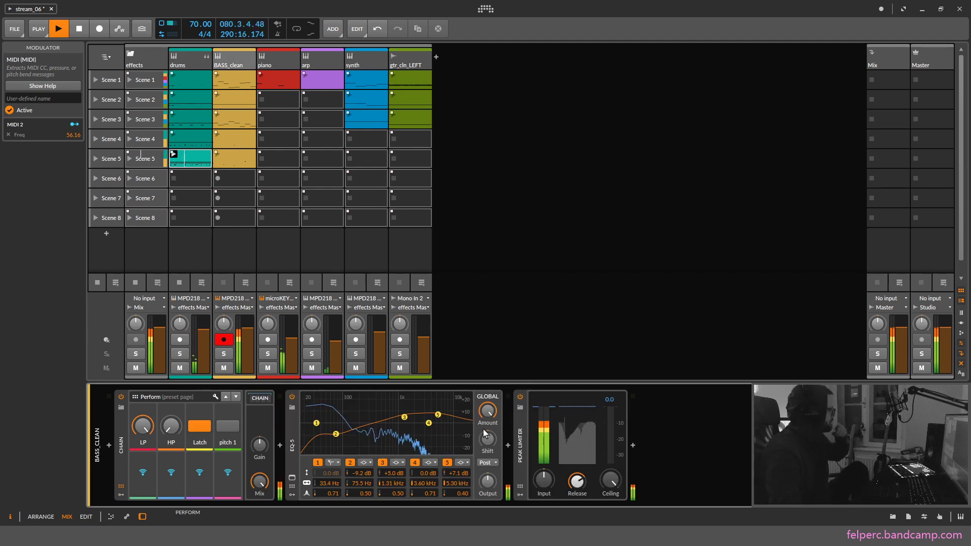
key("Right")
key("Right")
key("Right")
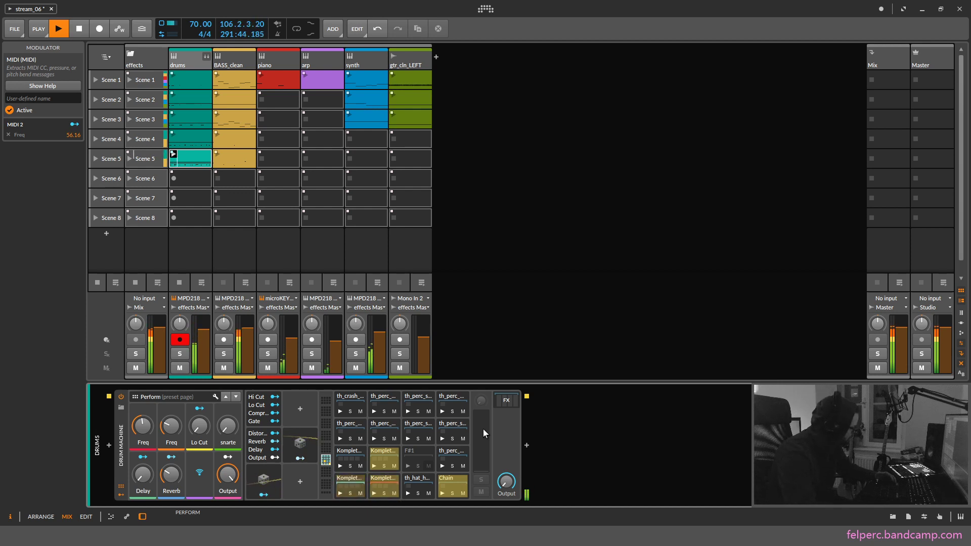
Alternate the live input between BASS_clean and drums twice, ending on the drums track.
key("Down")
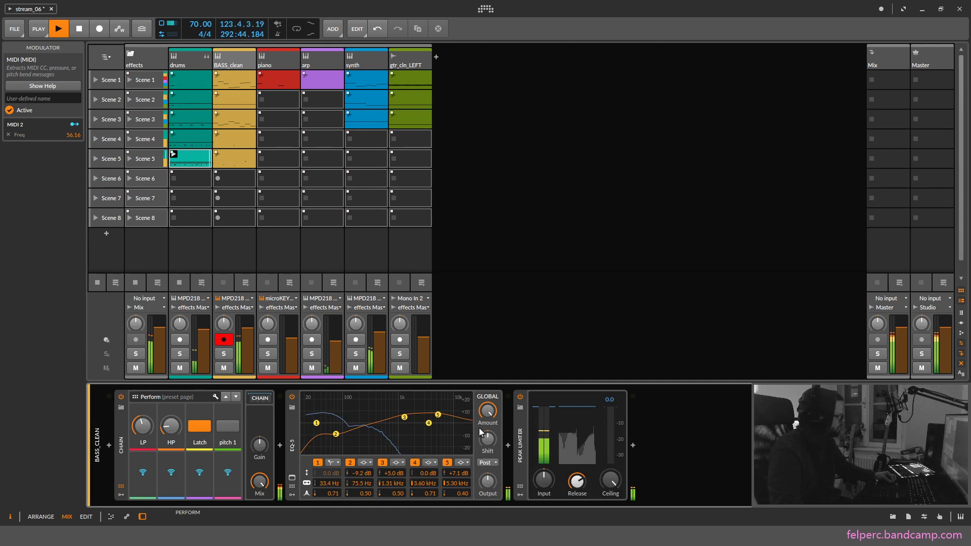
key("Left")
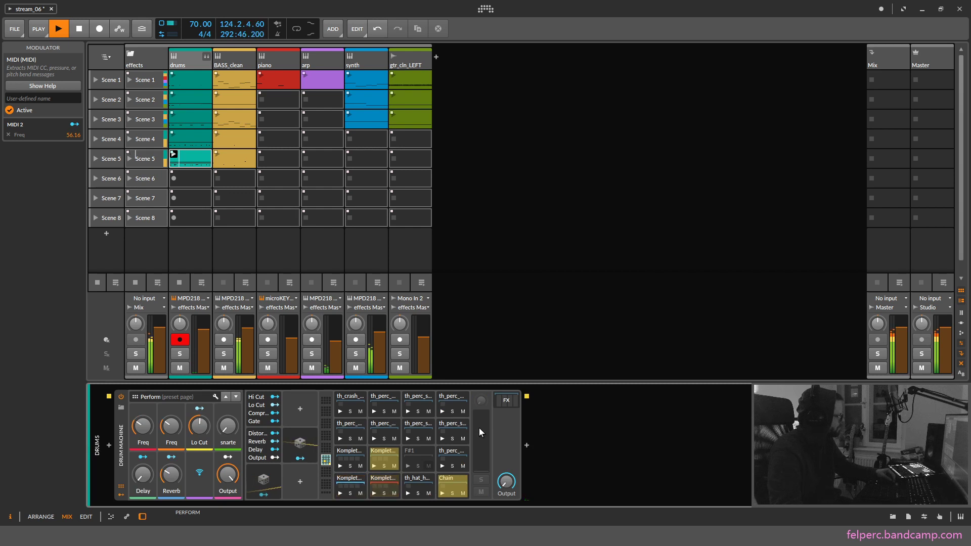
key("Right")
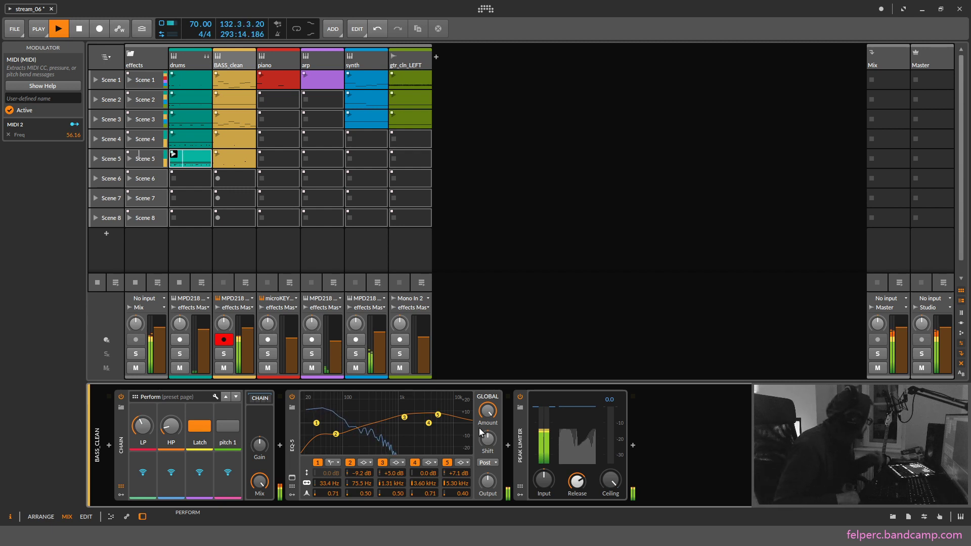
key("Left")
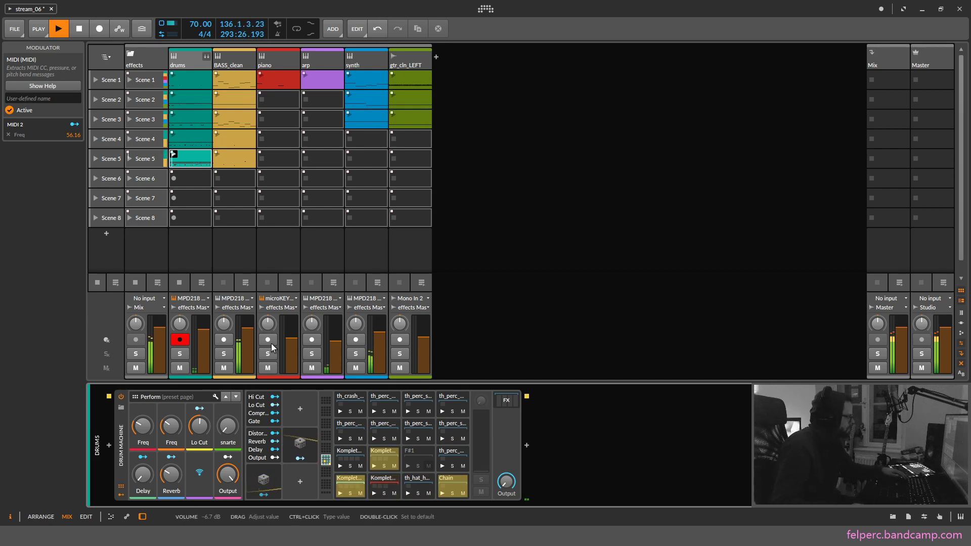
Copy the Scene 5 drum clip to Scene 6 and delete the copy's F1 and D#1 notes in the first two bars.
left_click_drag(202, 160, 187, 177)
double_click(188, 180)
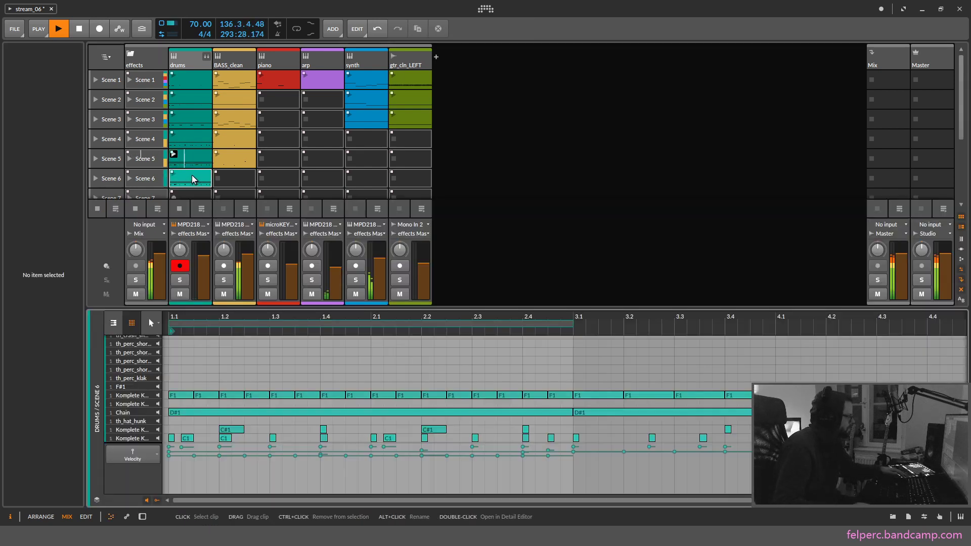
left_click_drag(180, 373, 551, 410)
key("Delete")
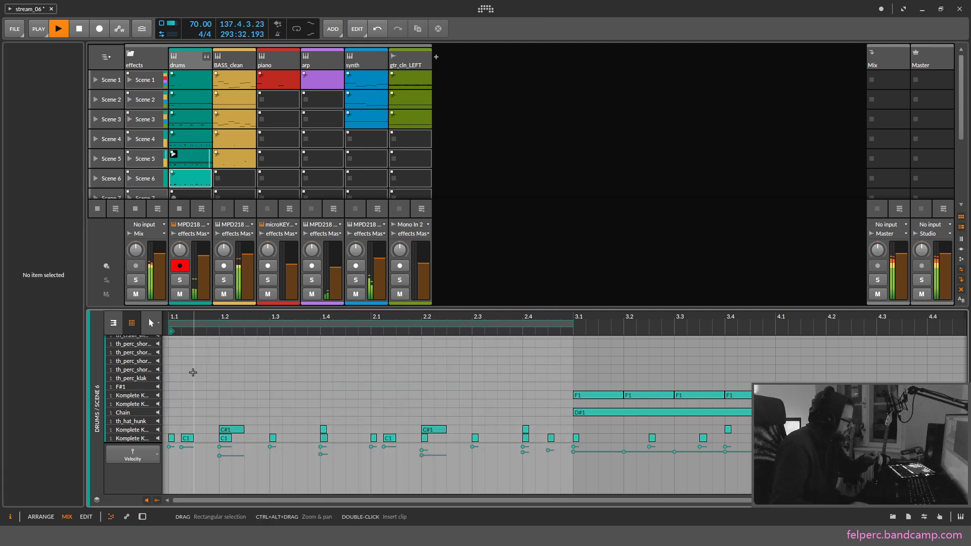
left_click_drag(202, 375, 426, 393)
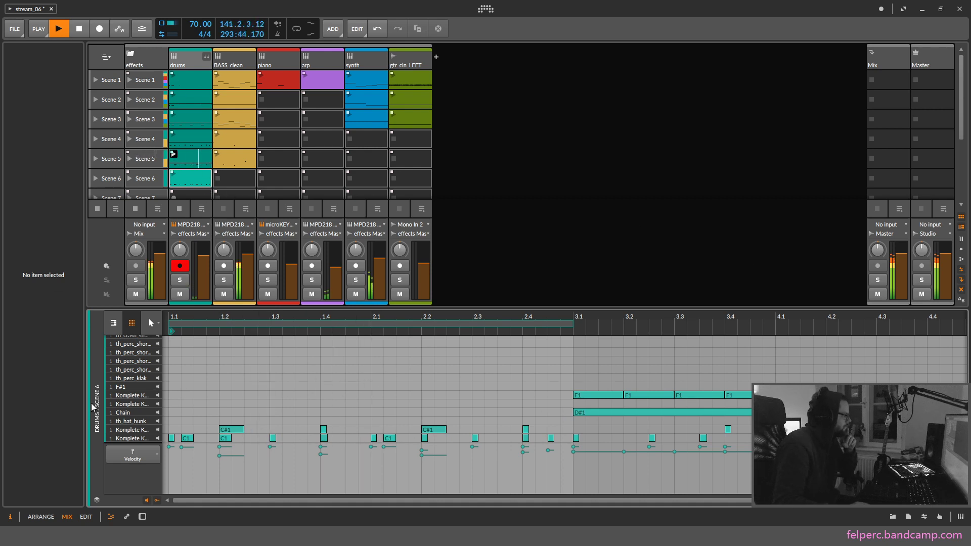
Show the device chain again and expand the Chain device on the arp track.
left_click(141, 516)
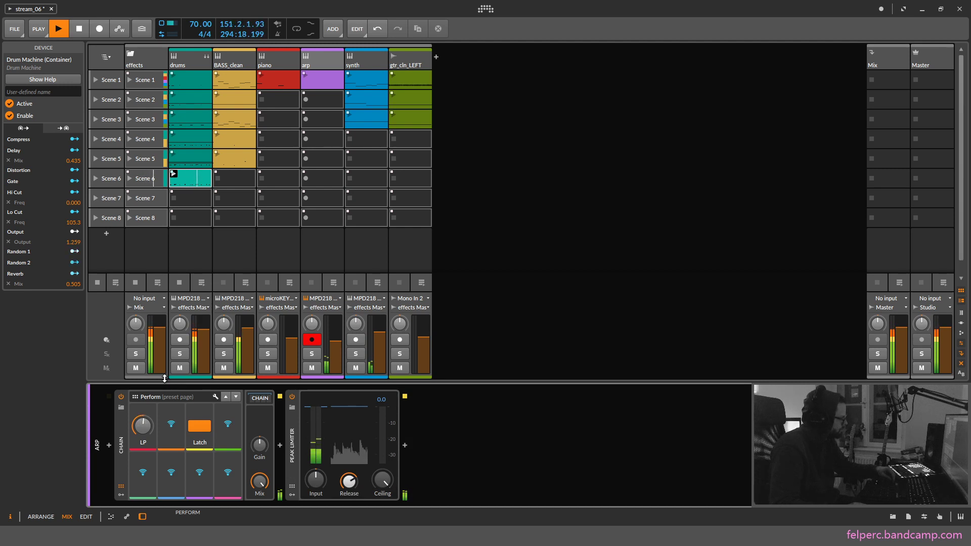
left_click(260, 398)
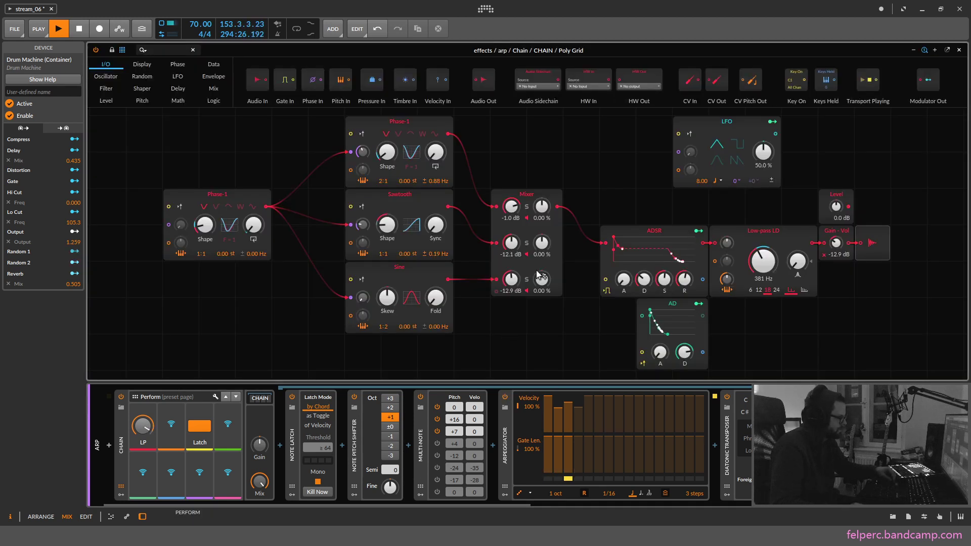
Set the ADSR sustain to 7.50 % in the arp's Poly Grid patch and close the Grid editor.
left_click_drag(664, 279, 644, 273)
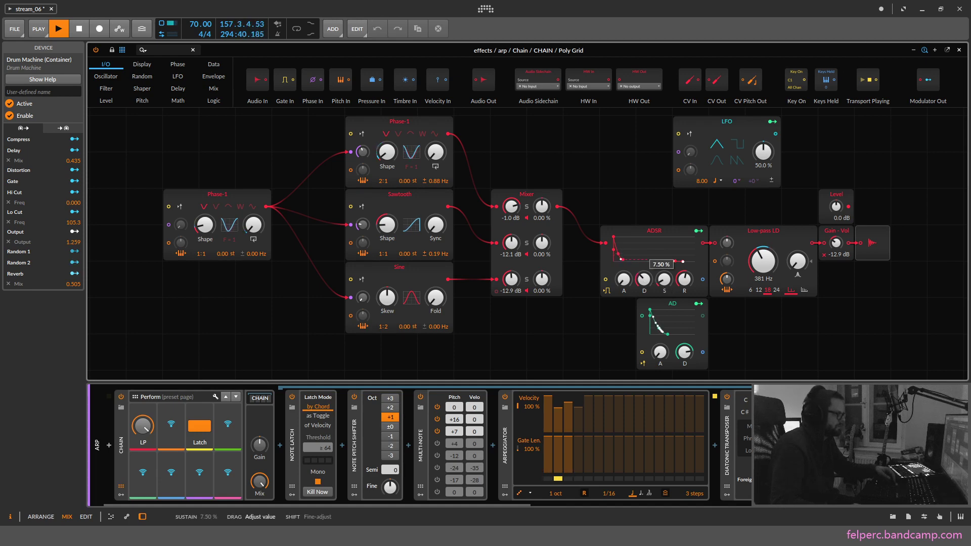
left_click(959, 50)
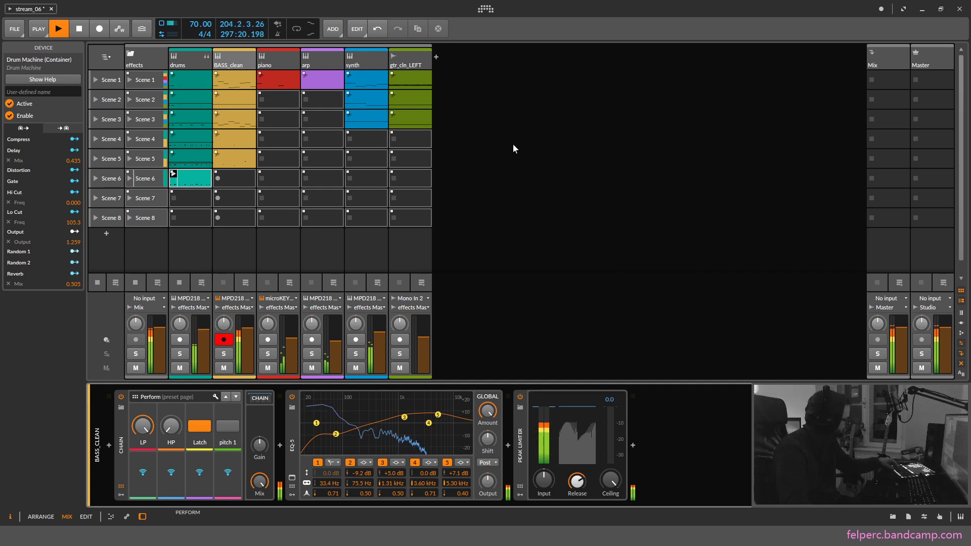
Switch the live input through the drums, BASS_clean, synth and arp tracks, and return it to drums.
key("Left")
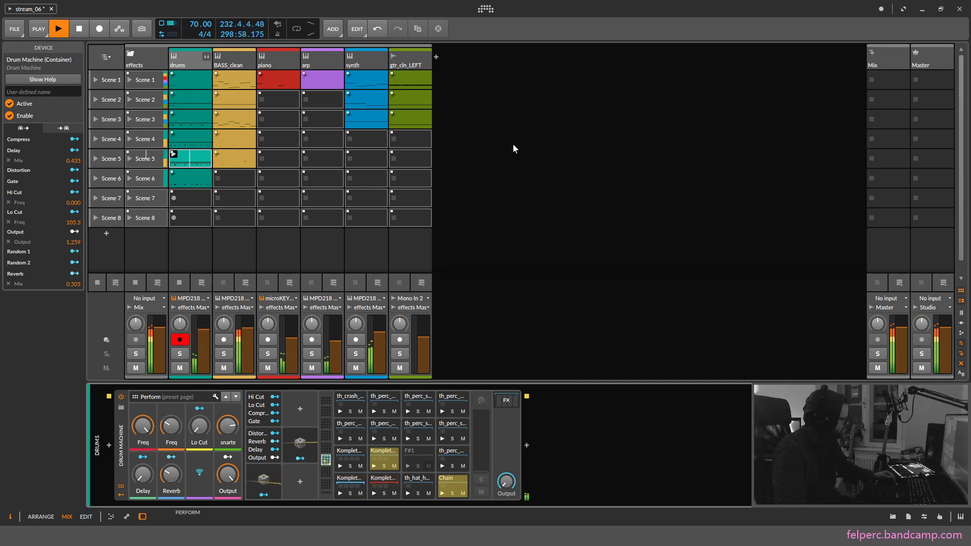
key("Right")
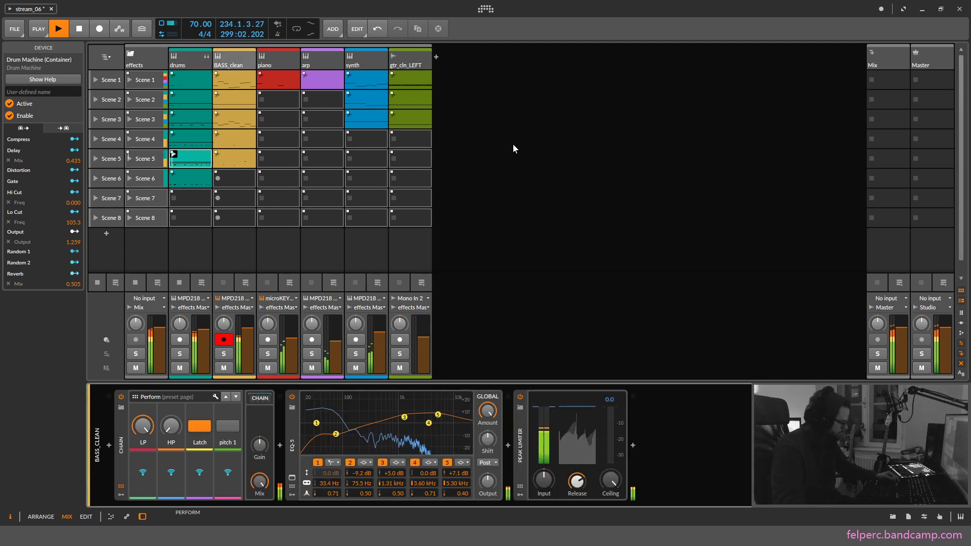
key("Right")
key("Right")
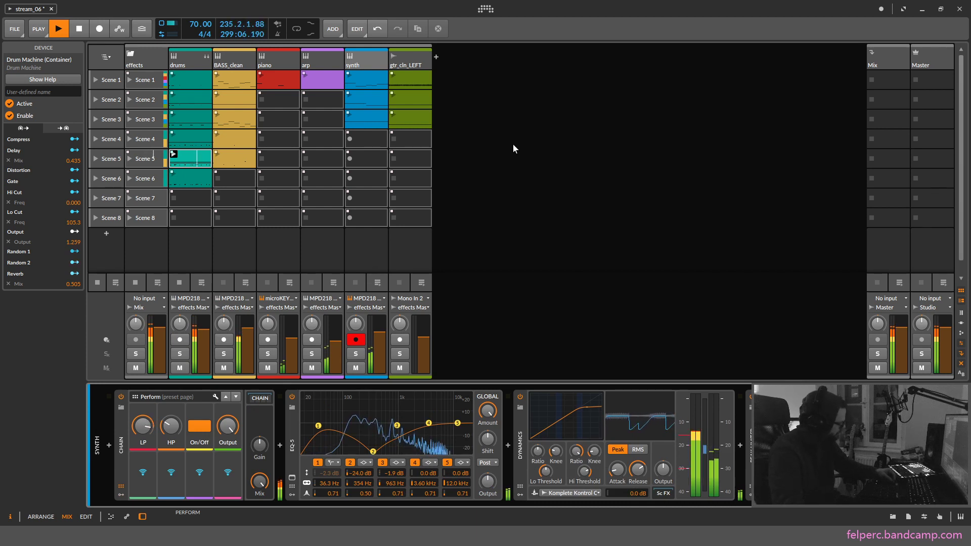
key("Left")
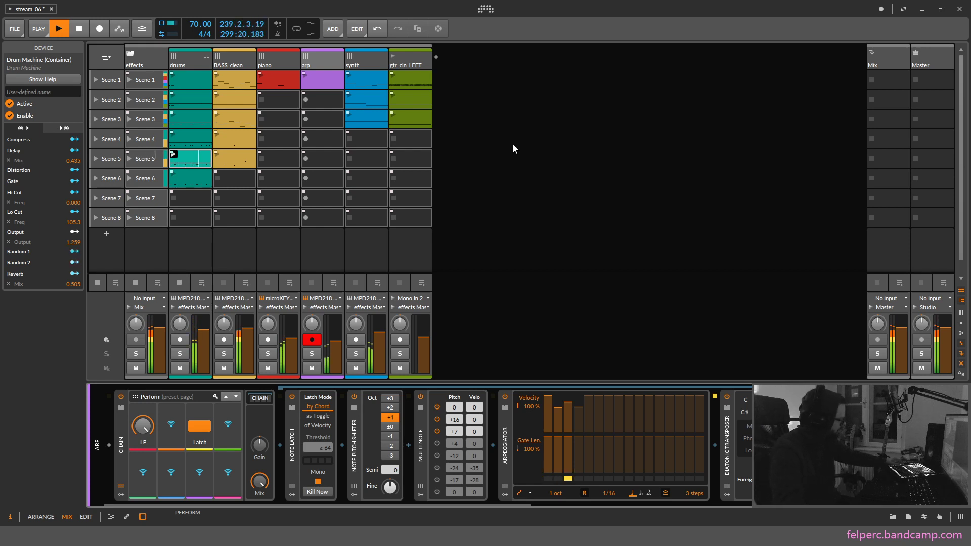
key("Left")
key("Left")
key("Left")
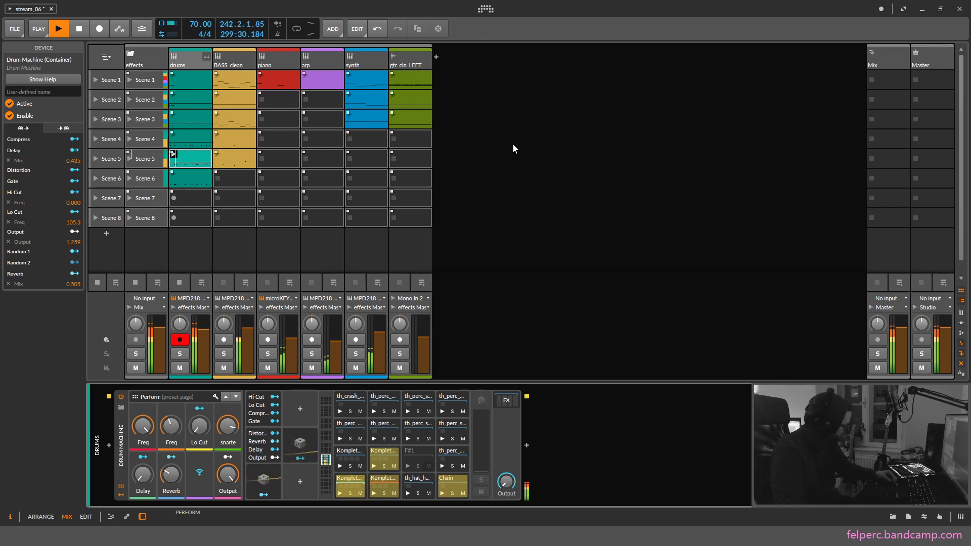
Switch the live input between the BASS_clean and piano tracks, and show the effects group's device chain.
key("Right")
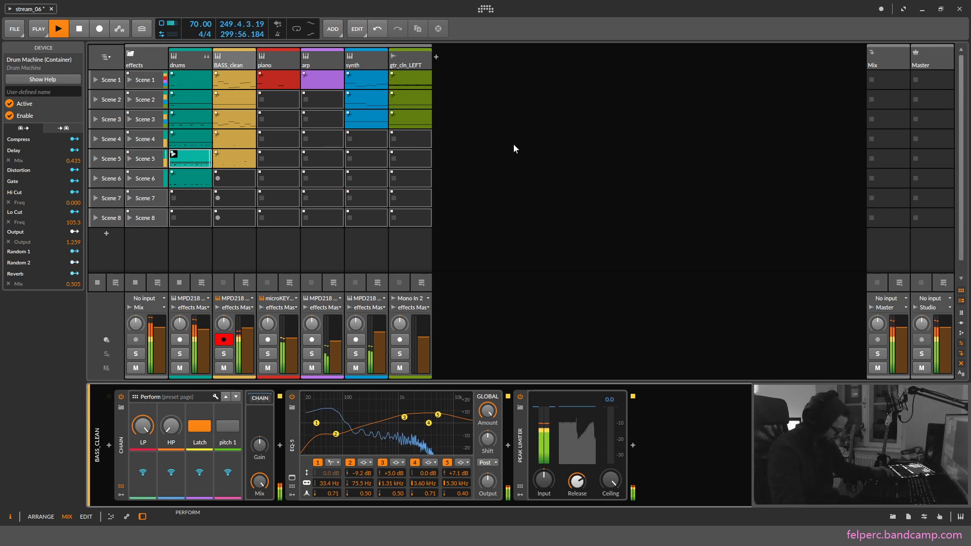
key("Right")
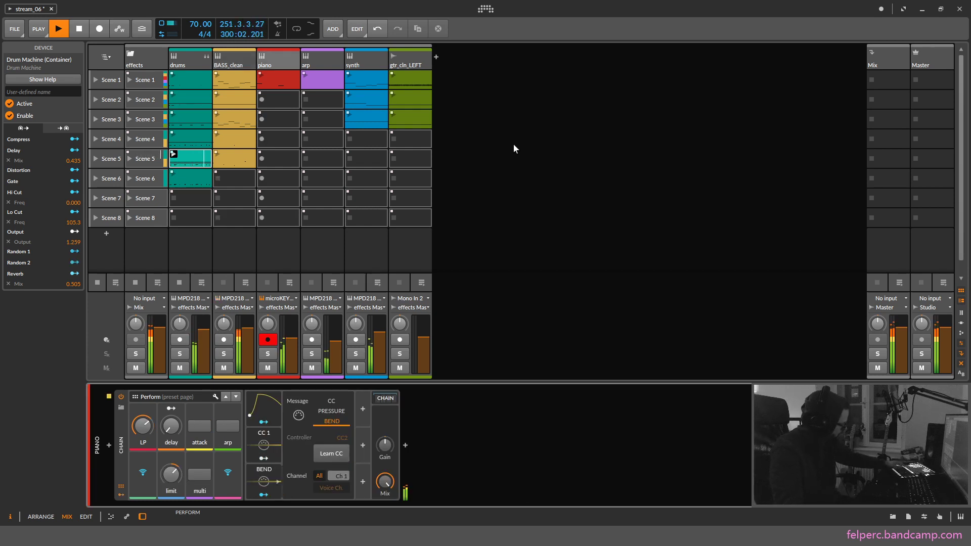
key("Left")
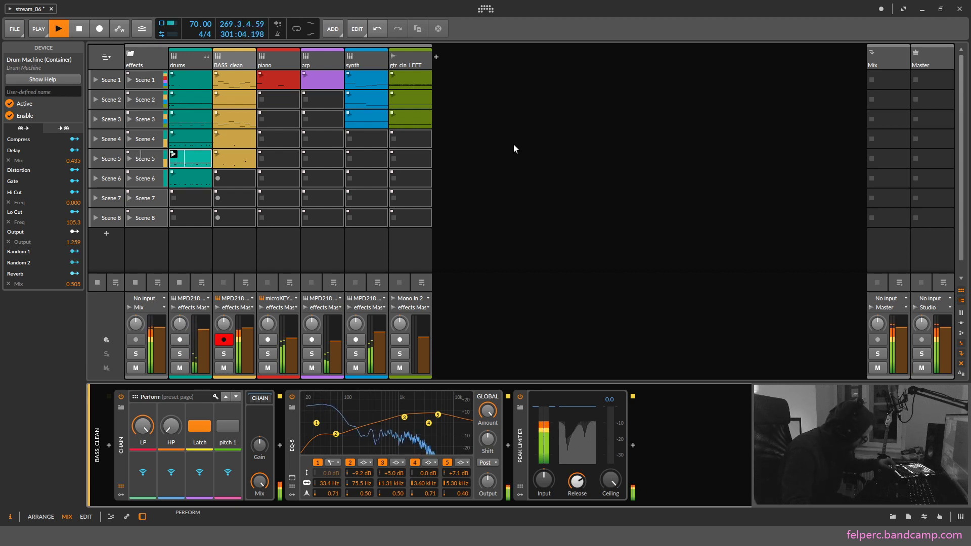
key("e")
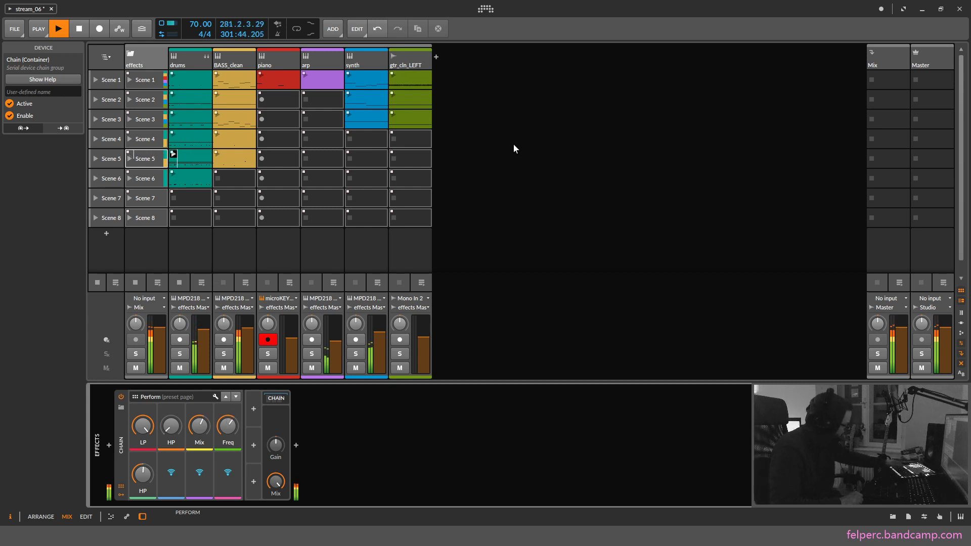
Select the drums track, revisit the effects group, and move the live input on through arp to synth.
key("Right")
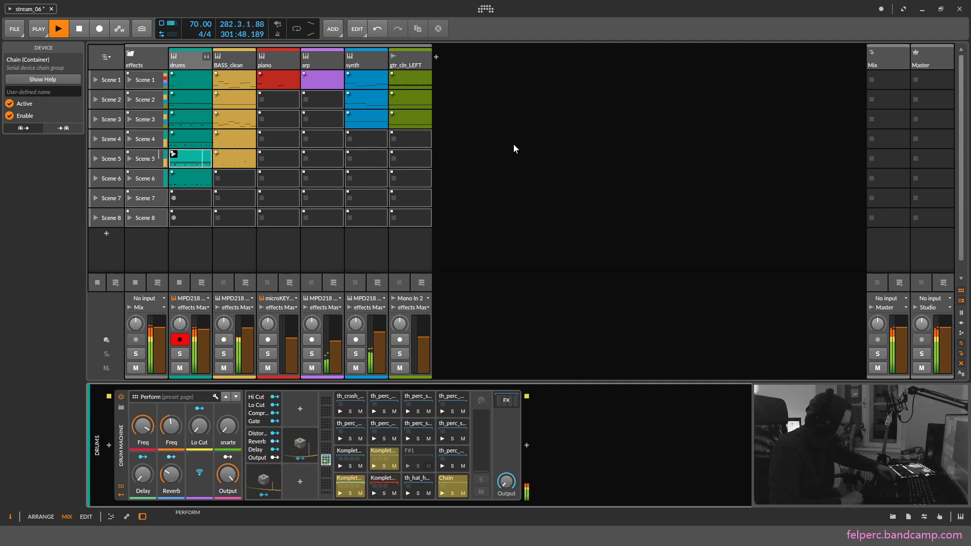
key("Left")
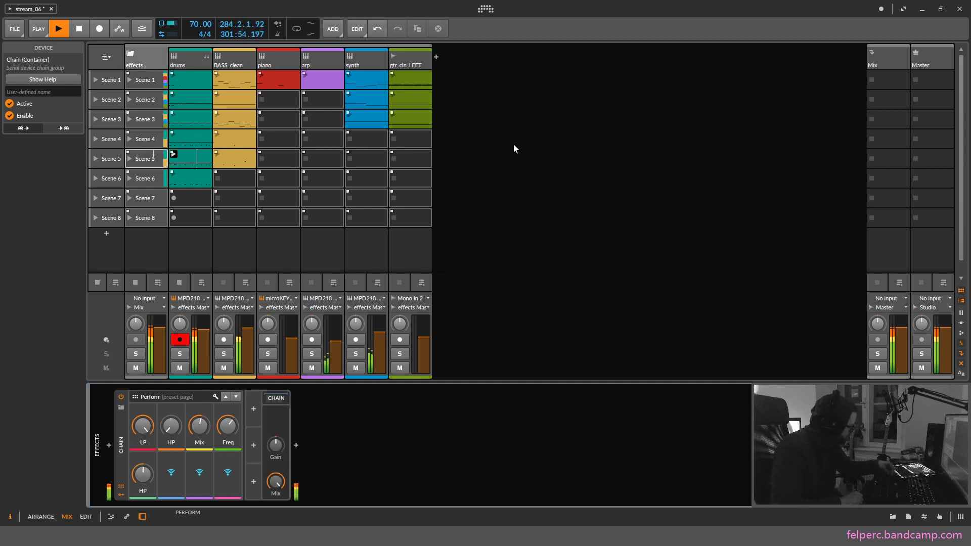
key("Right")
key("Right")
key("Right")
key("Right")
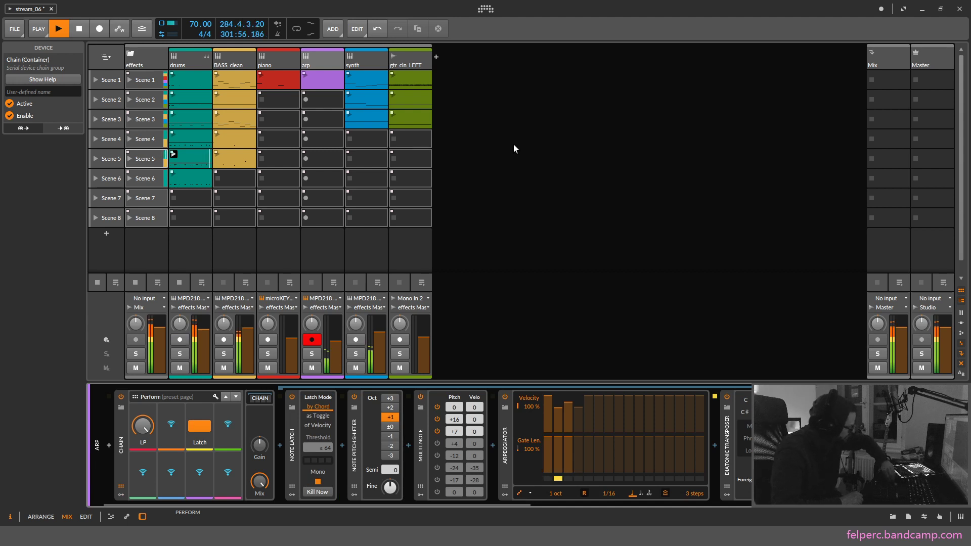
key("Right")
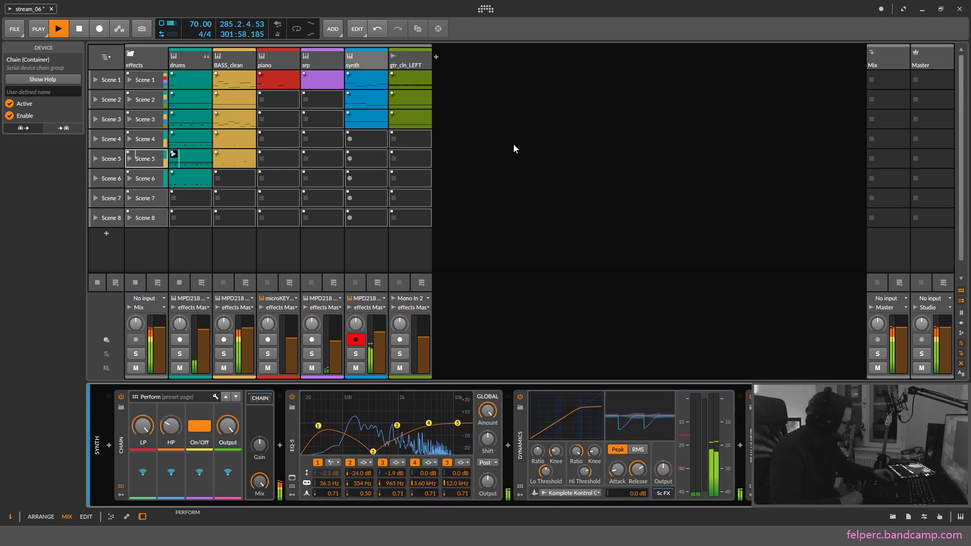
Move the live input from synth back to BASS_clean and on to the drums track.
key("Left")
key("Left")
key("Left")
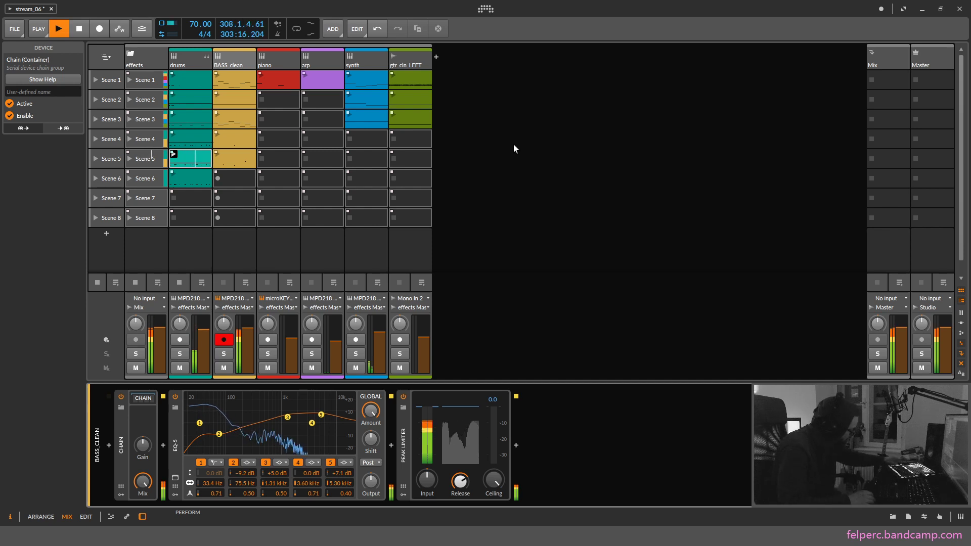
key("Left")
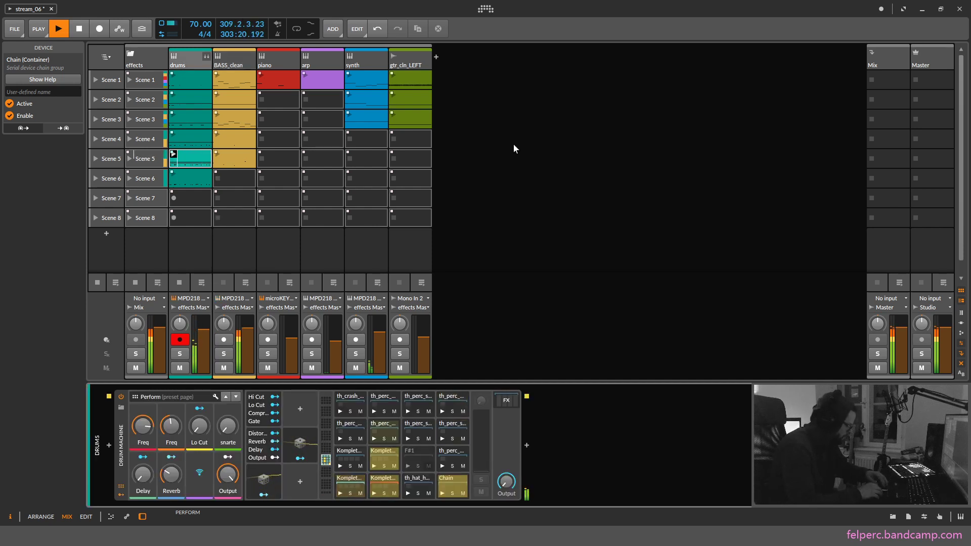
Switch the live input to BASS_clean and back to drums, and launch the Scene 6 drum clip.
key("Right")
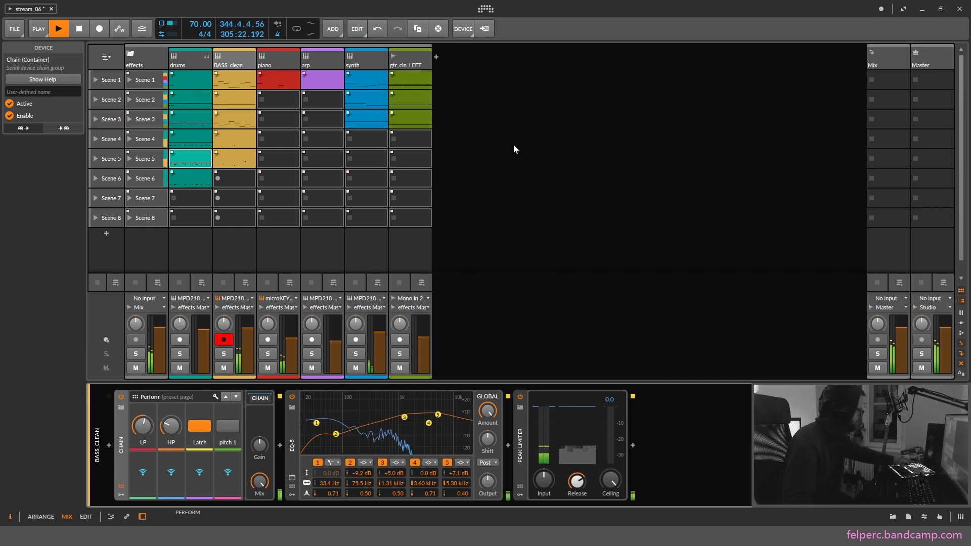
key("Up")
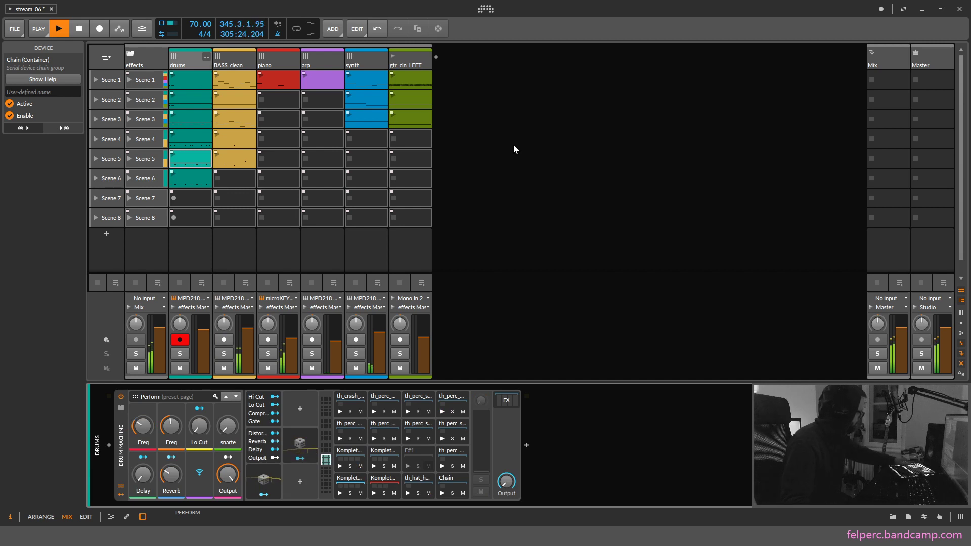
key("Down")
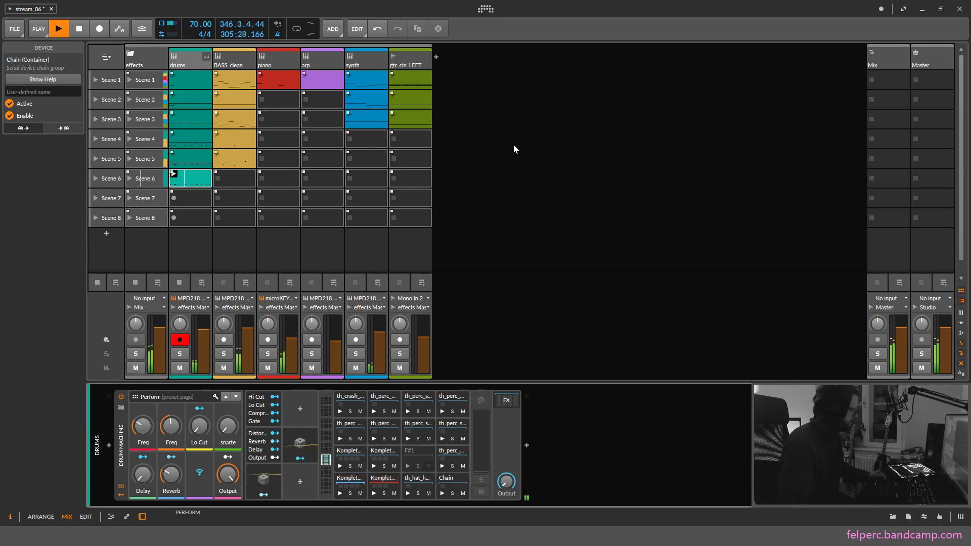
Alternate the live input between BASS_clean and drums, ending on the BASS_clean track.
key("Right")
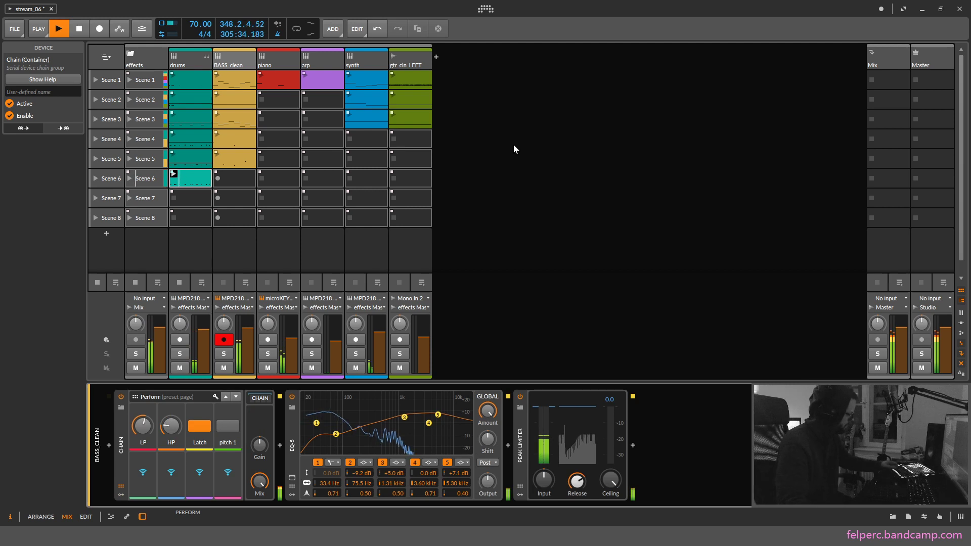
key("Left")
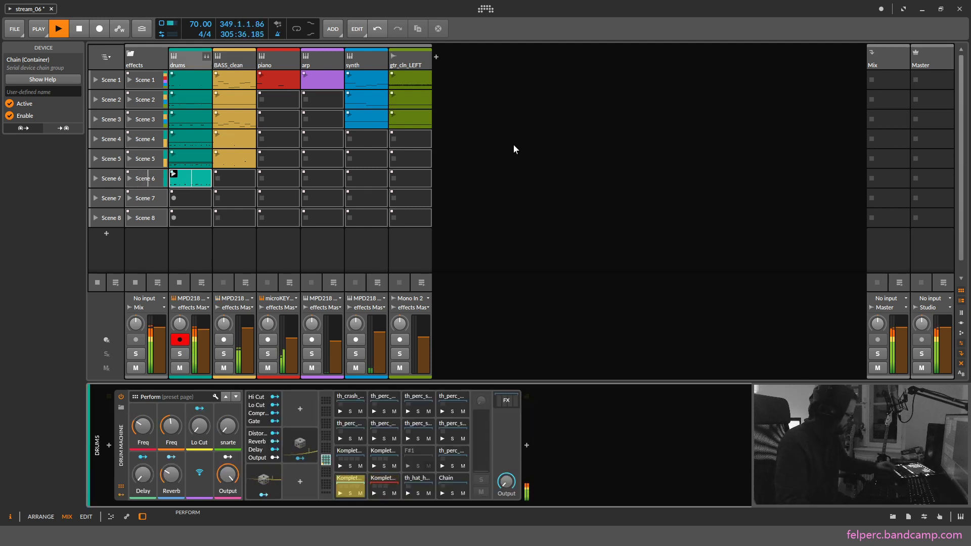
key("Right")
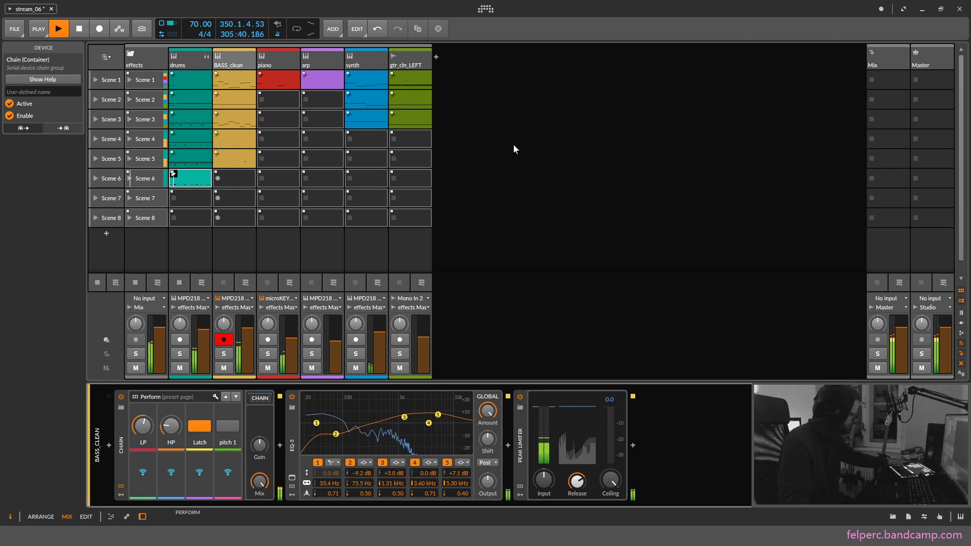
key("Left")
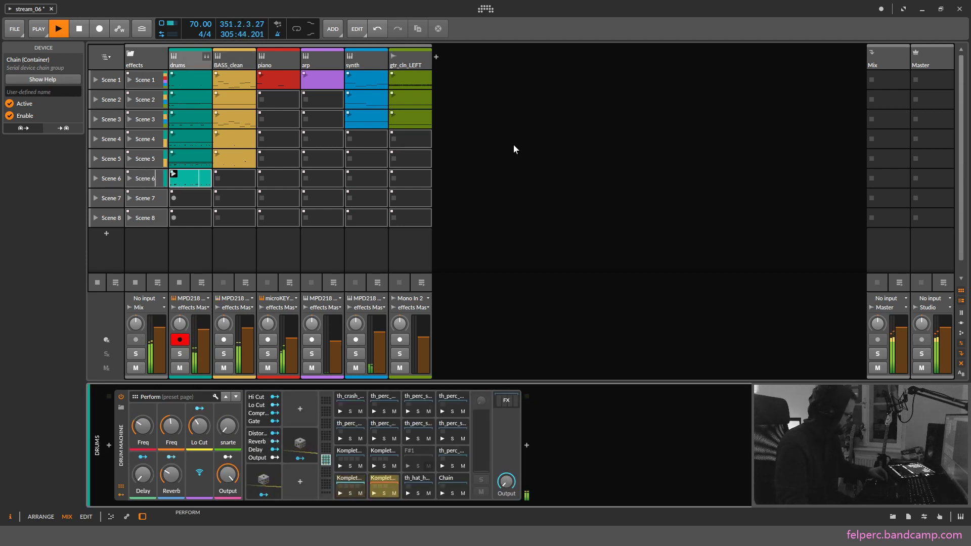
key("Right")
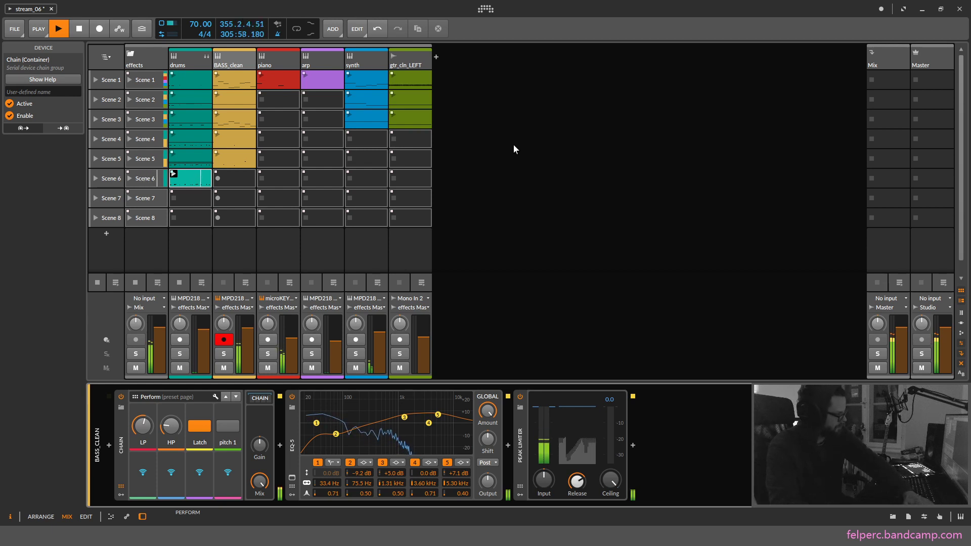
Copy the Scene 6 drum clip to Scene 7 and open the copy in the note editor.
left_click(185, 181)
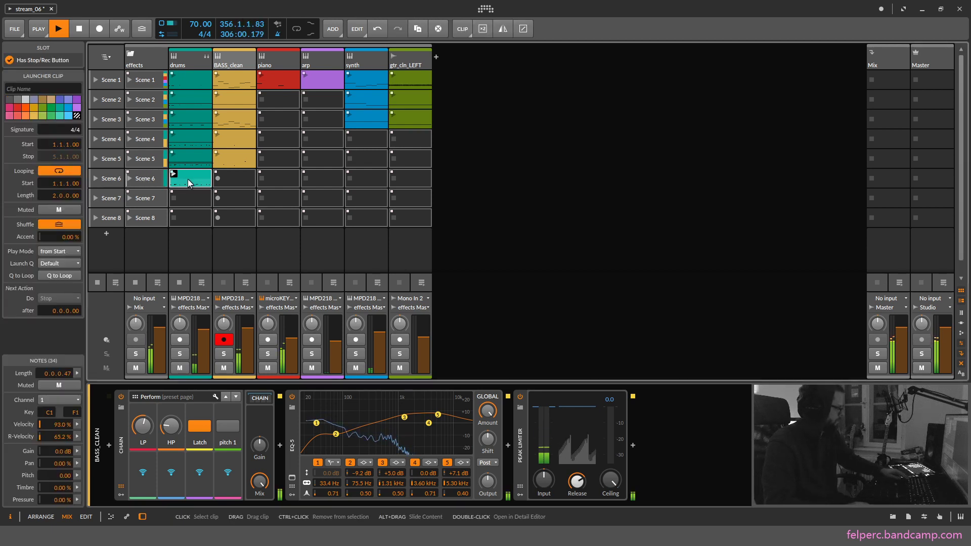
left_click_drag(187, 179, 190, 200)
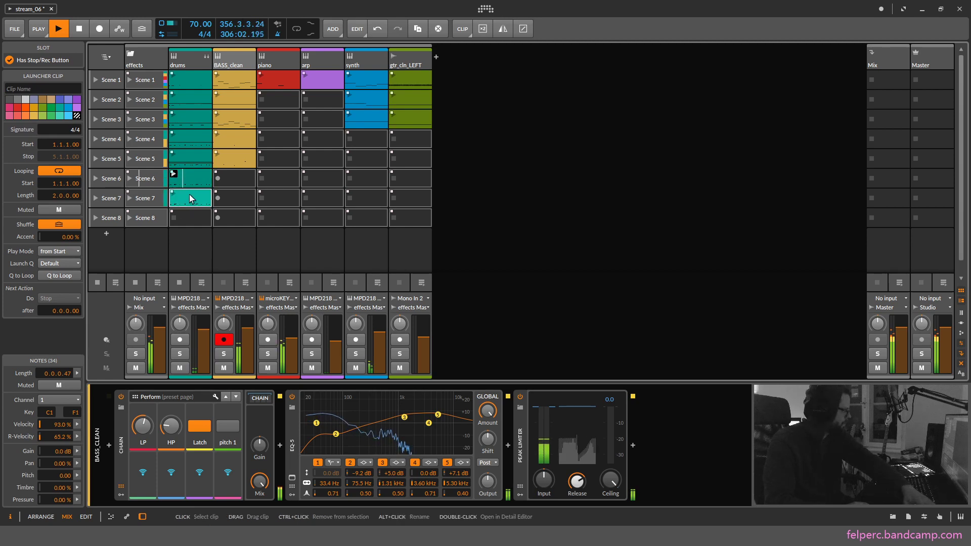
double_click(192, 198)
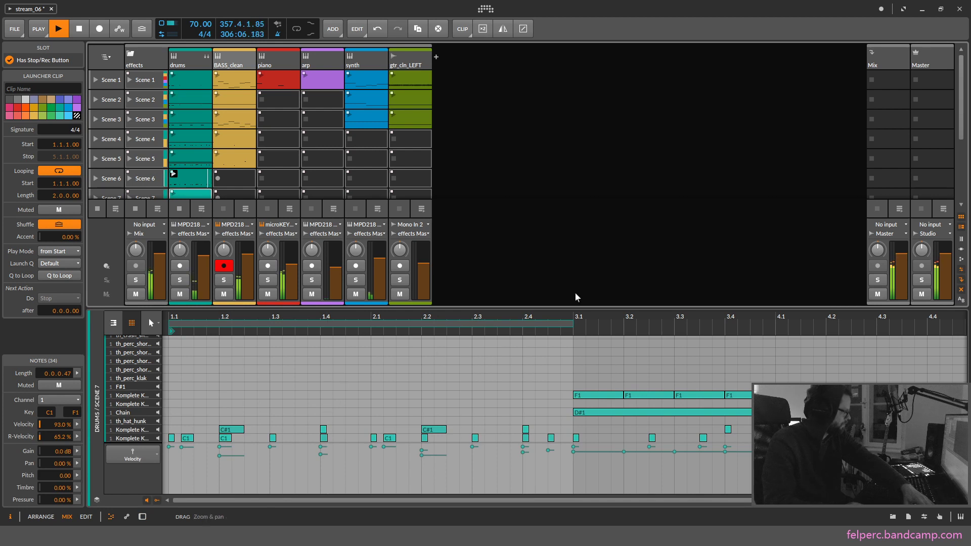
Shorten the Scene 7 drum clip's loop length to 0.1.0.00 and set its stop position to 1.2.1.00.
left_click_drag(574, 324, 220, 333)
scroll(627, 380, "down", 5)
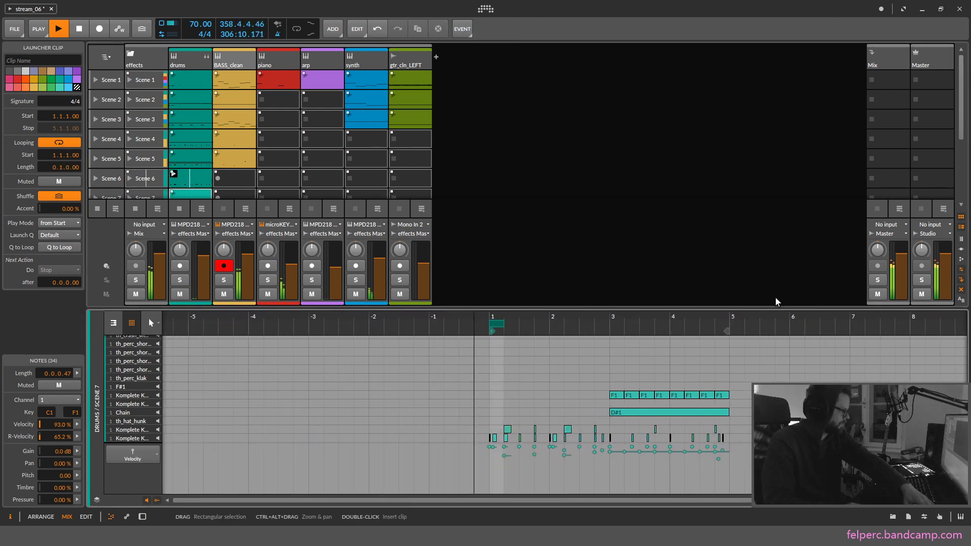
left_click_drag(727, 331, 506, 332)
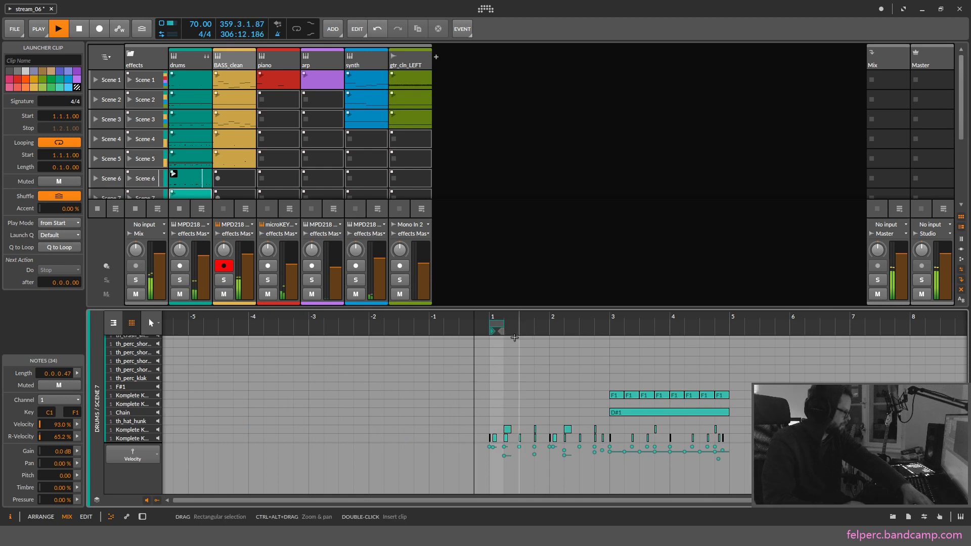
Place the second C1 note of the Scene 7 drum clip at 1.1.3.00 with a length of 0.0.1.00.
scroll(514, 354, "up", 2)
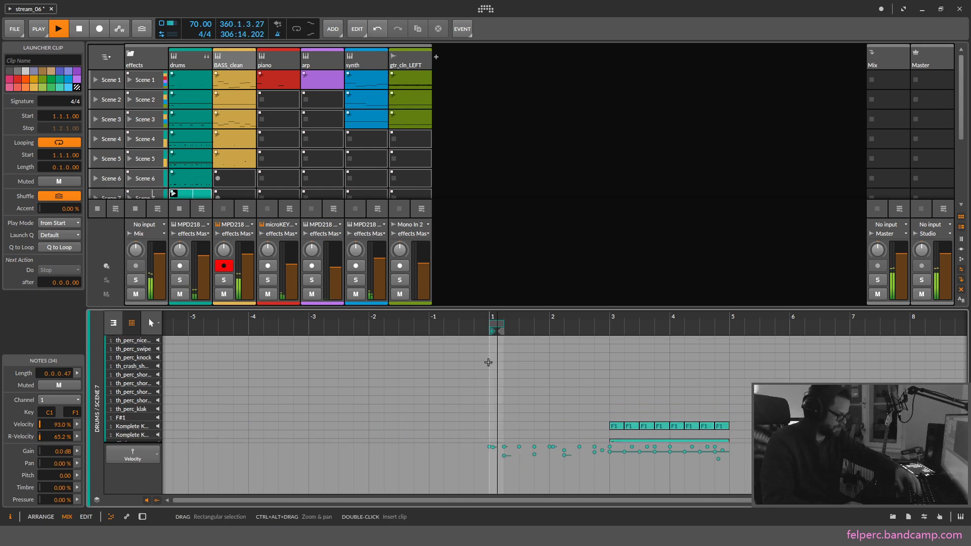
scroll(505, 412, "up", 4)
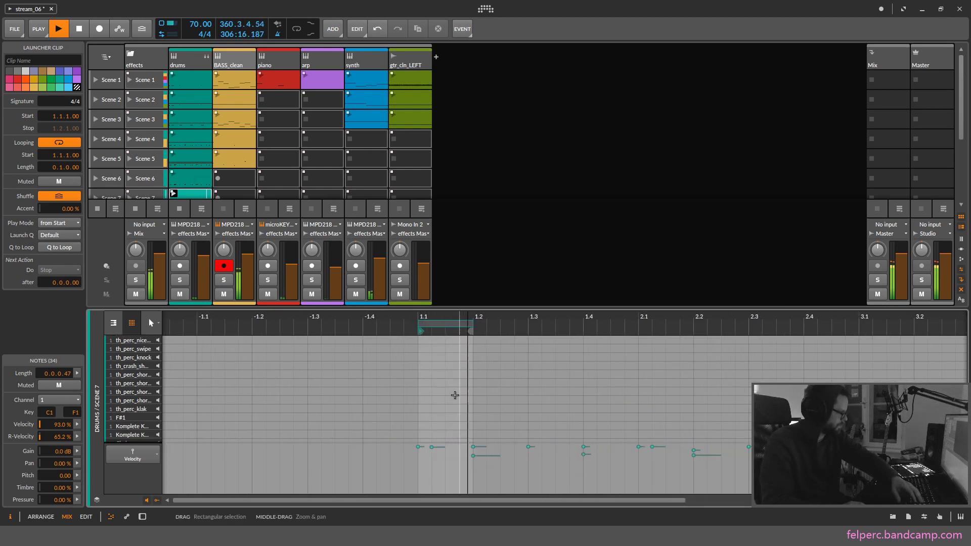
scroll(455, 400, "down", 2)
double_click(451, 438)
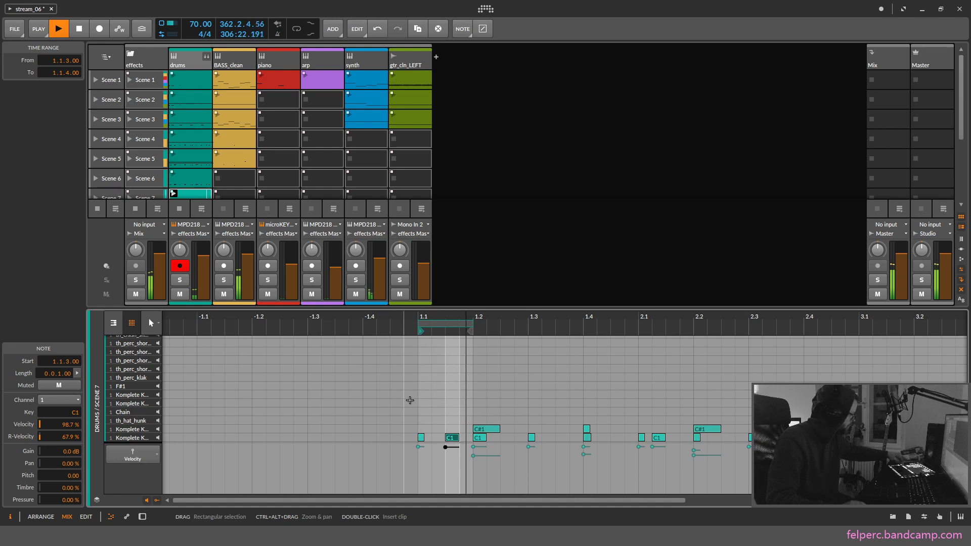
Show the drums track's device chain, and reopen the Scene 7 drum clip in the note editor.
key("d")
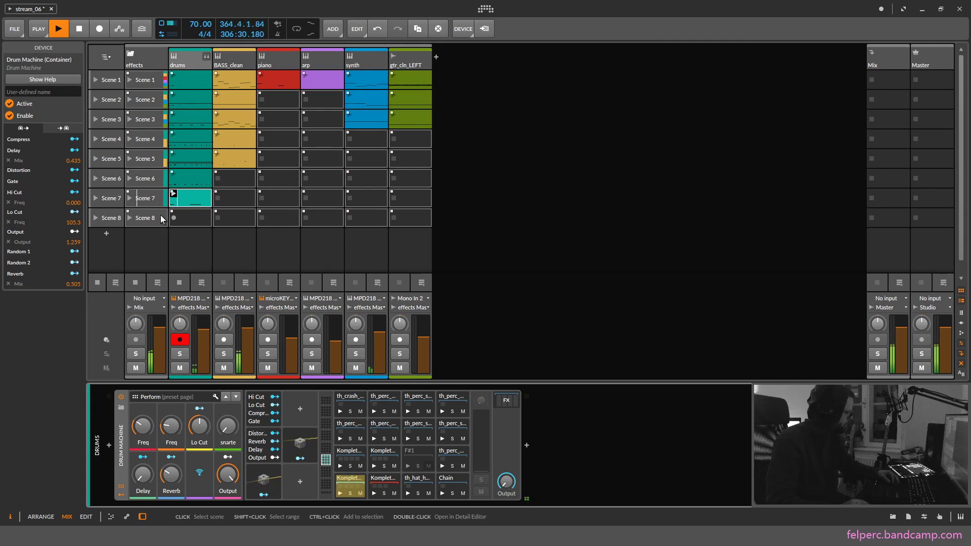
double_click(180, 196)
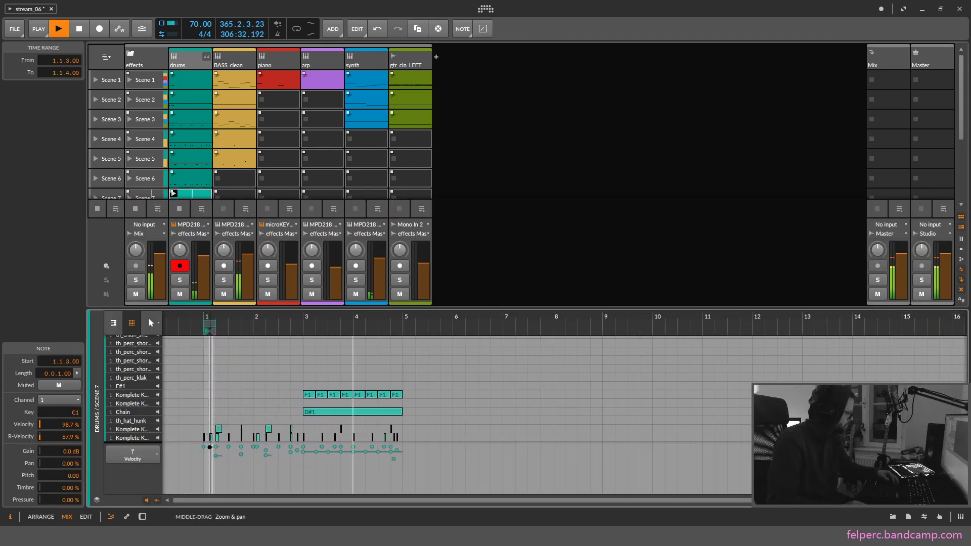
Add a D#1 note at 1.1.1.00 in the Scene 7 drum clip and extend its length to 0.1.0.00.
scroll(212, 405, "up", 5)
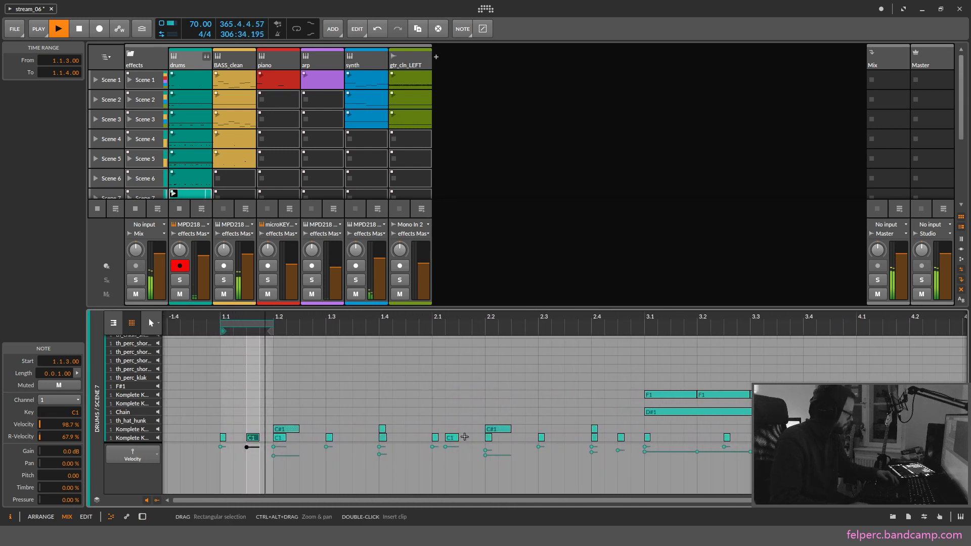
double_click(226, 412)
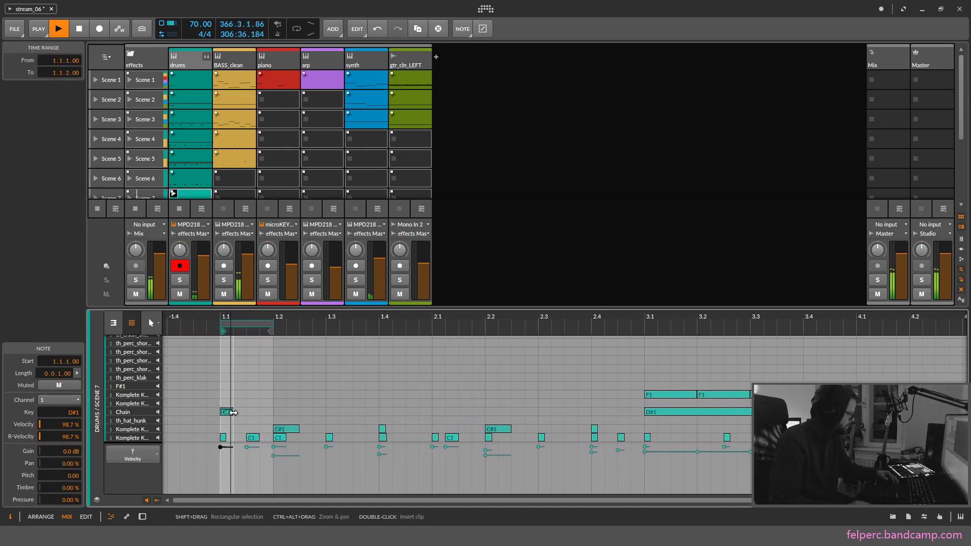
left_click_drag(233, 412, 275, 413)
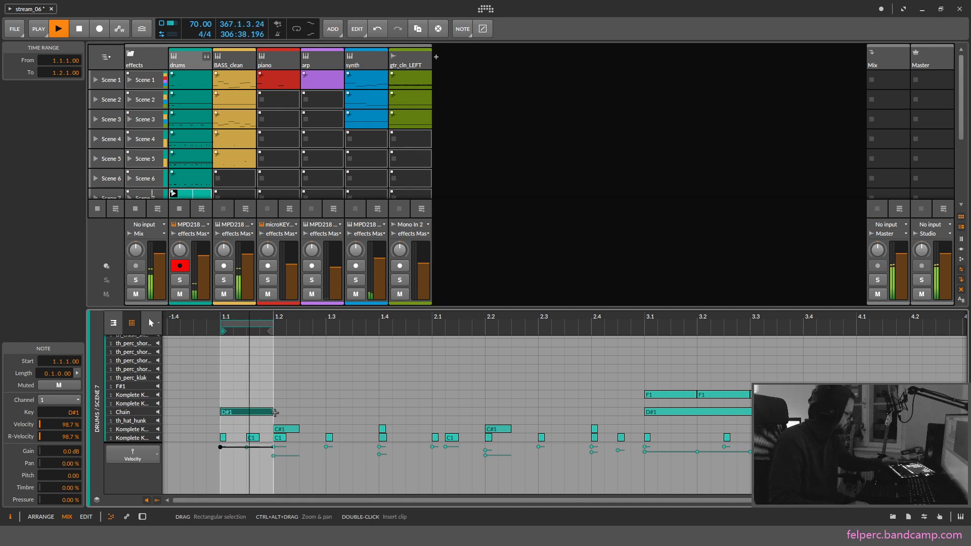
Show the device chain view, select the BASS_clean track and expand the devices nested in its Chain.
key("d")
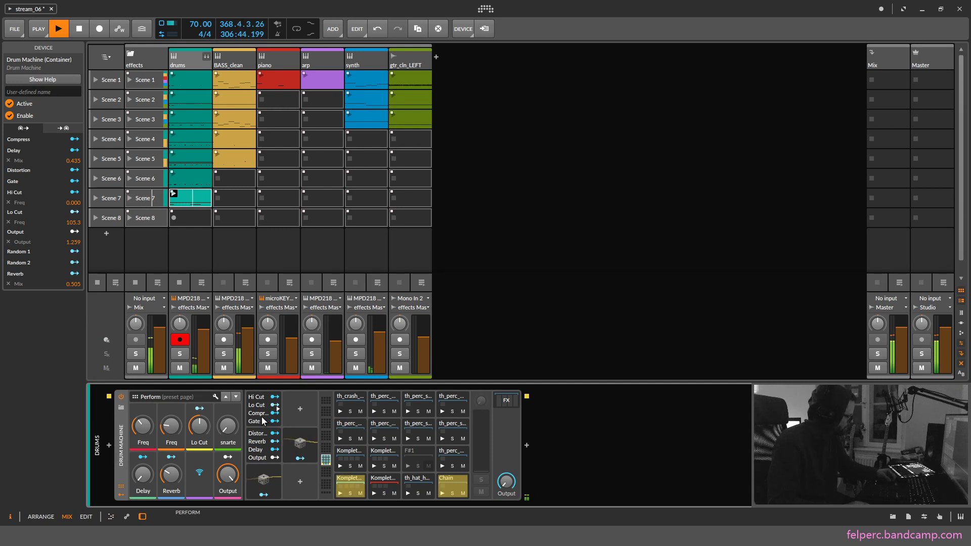
key("Right")
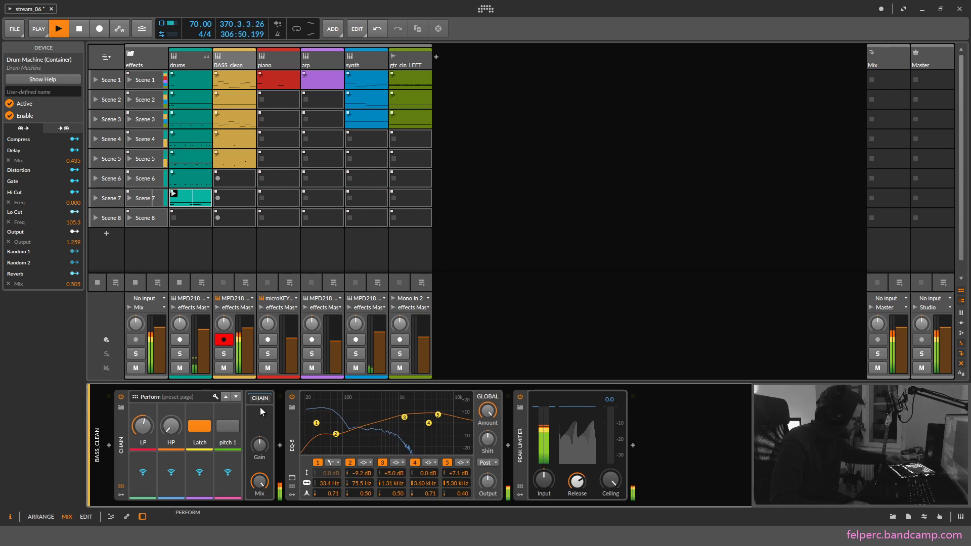
left_click(269, 399)
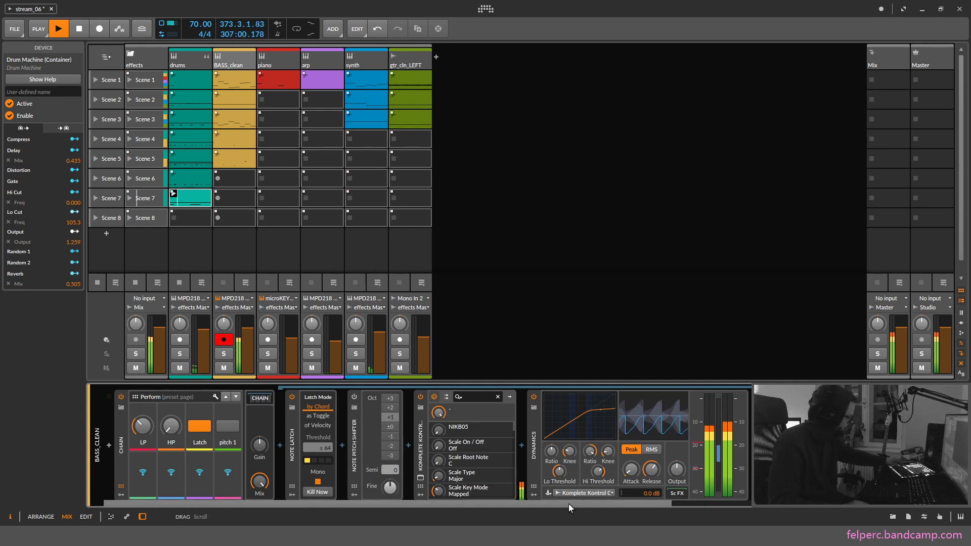
Switch from BASS_clean to the drums track, visit the effects track, and return to drums.
key("Left")
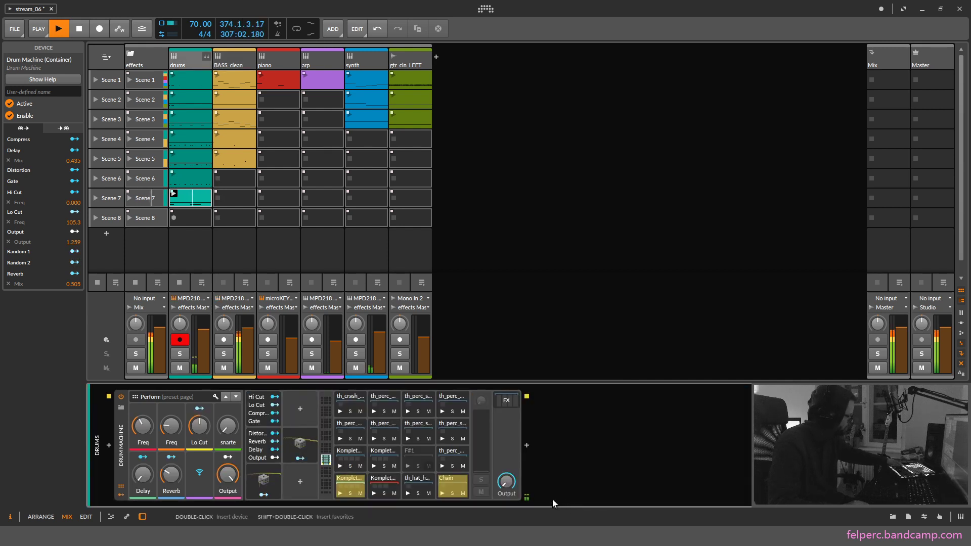
key("Left")
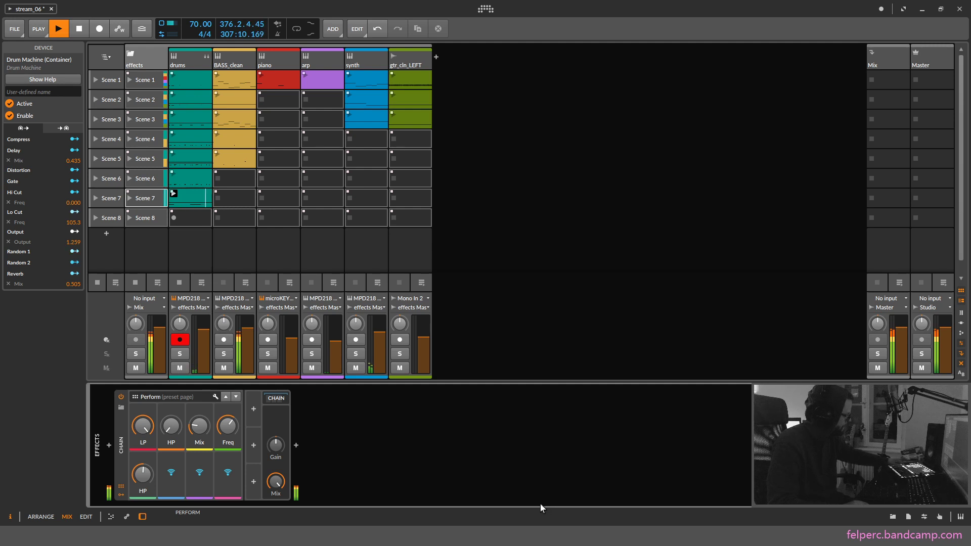
key("Right")
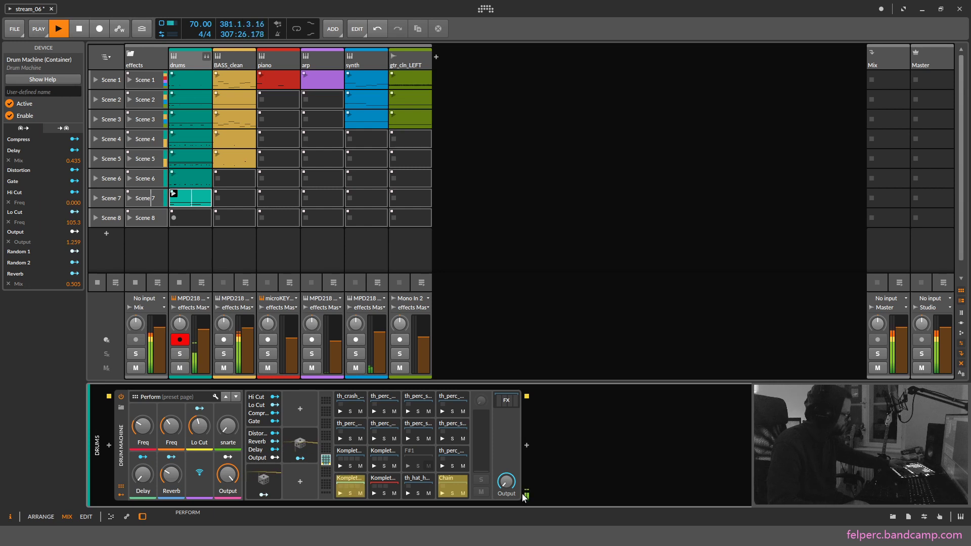
Switch from the drums track past BASS_clean to the synth track, arming it for live playing.
key("Right")
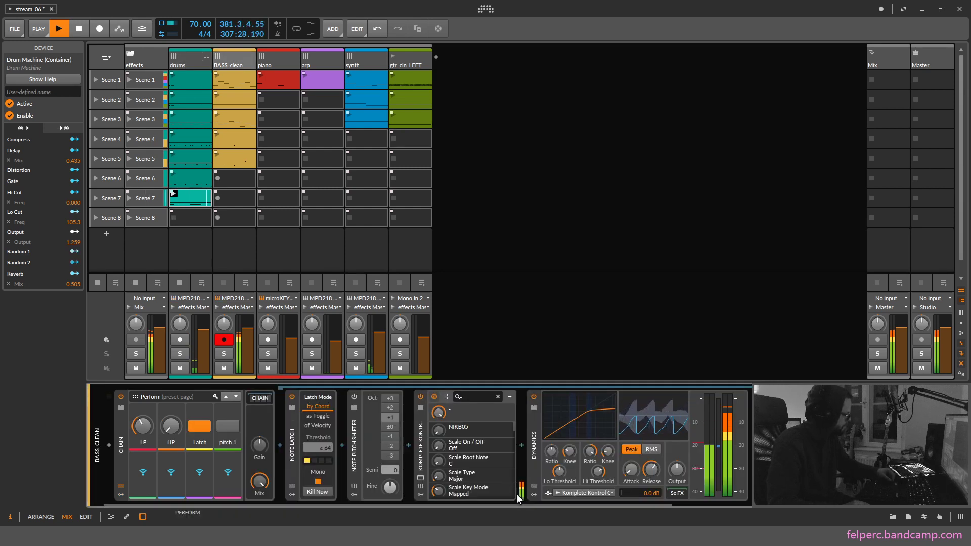
key("Right")
key("Right")
key("Right")
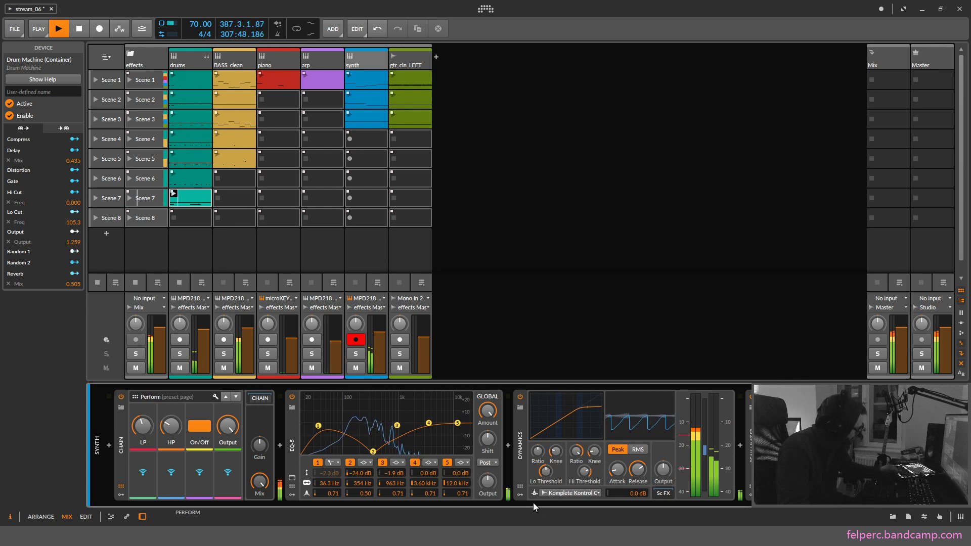
Return from synth to the drums track, and move on to the arp track to control its devices.
key("Left")
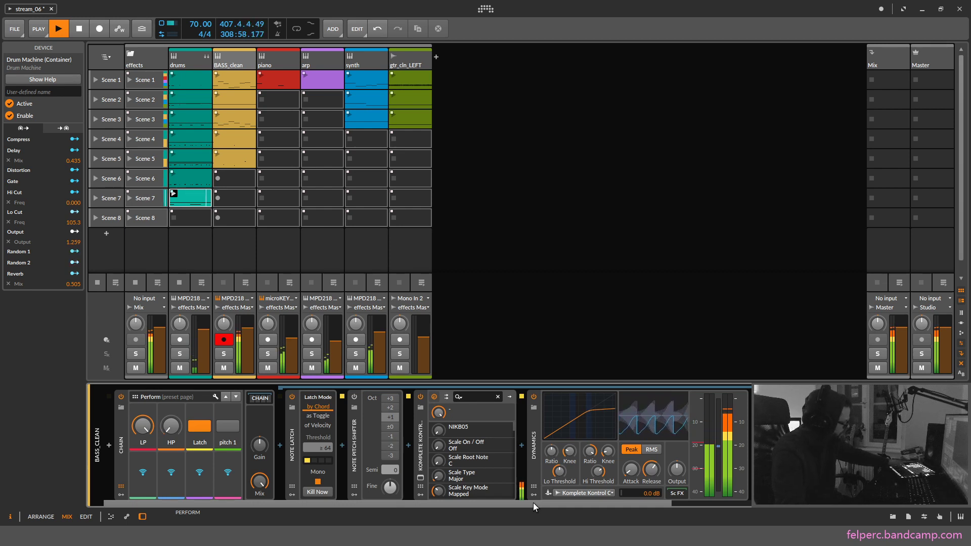
key("Left")
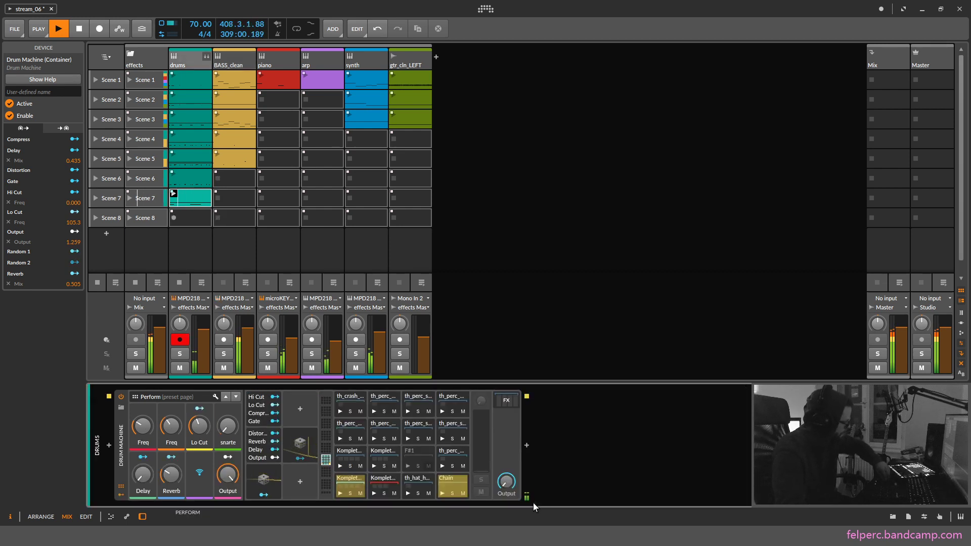
key("Right")
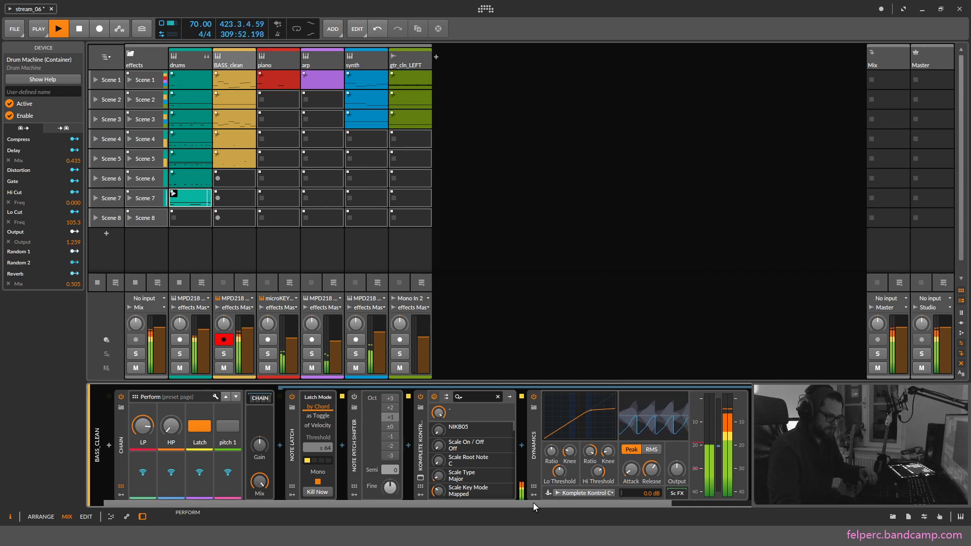
key("Right")
key("Right")
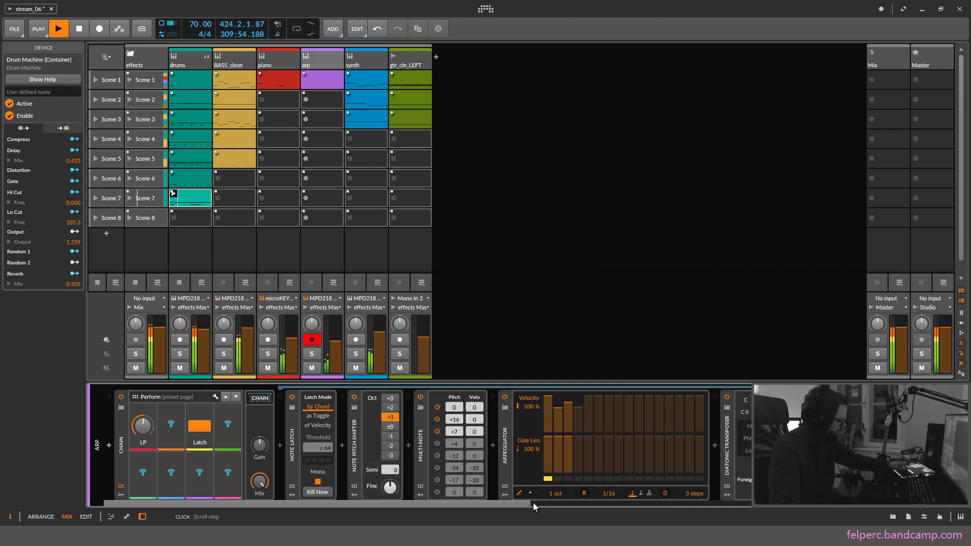
Switch from arp back to BASS_clean and drums, ending on the effects track's Perform controls.
key("Left")
key("Left")
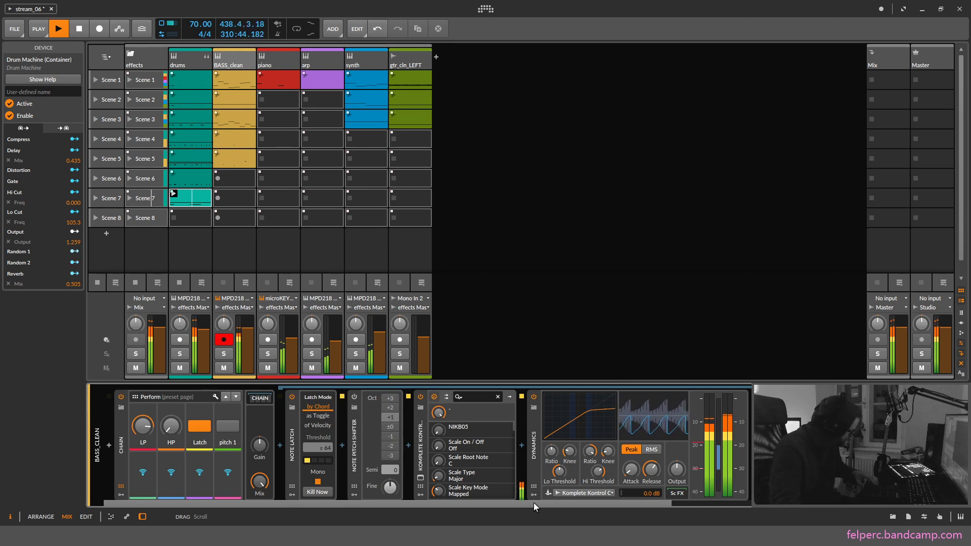
key("Up")
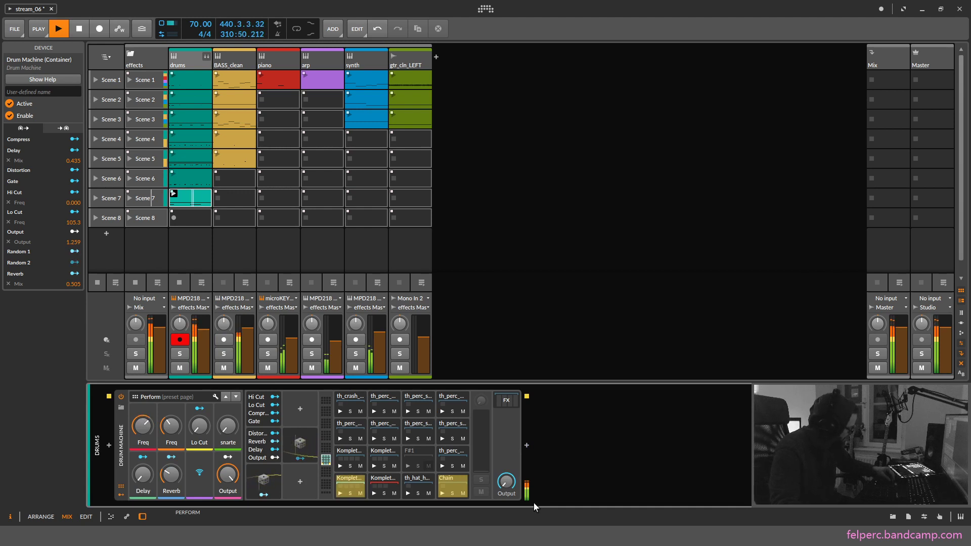
key("Down")
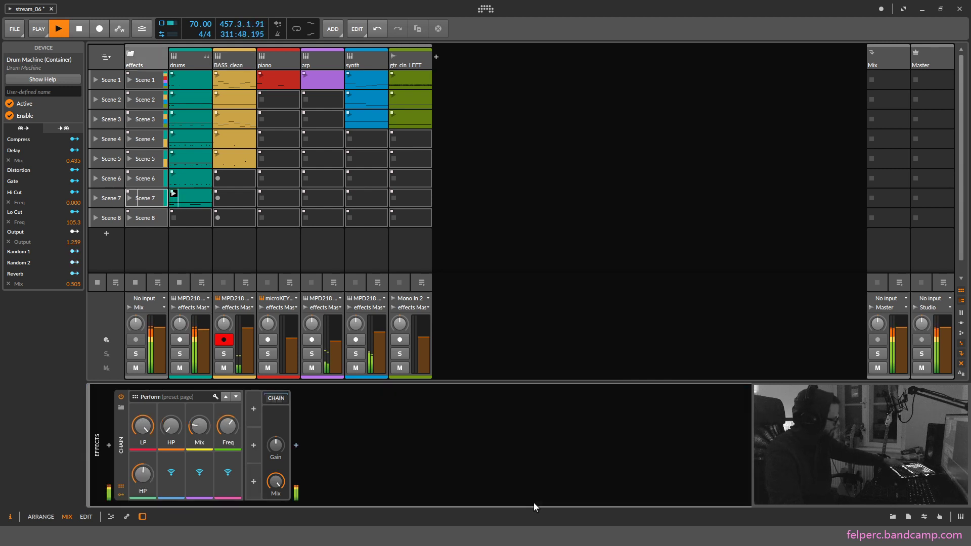
key("Left")
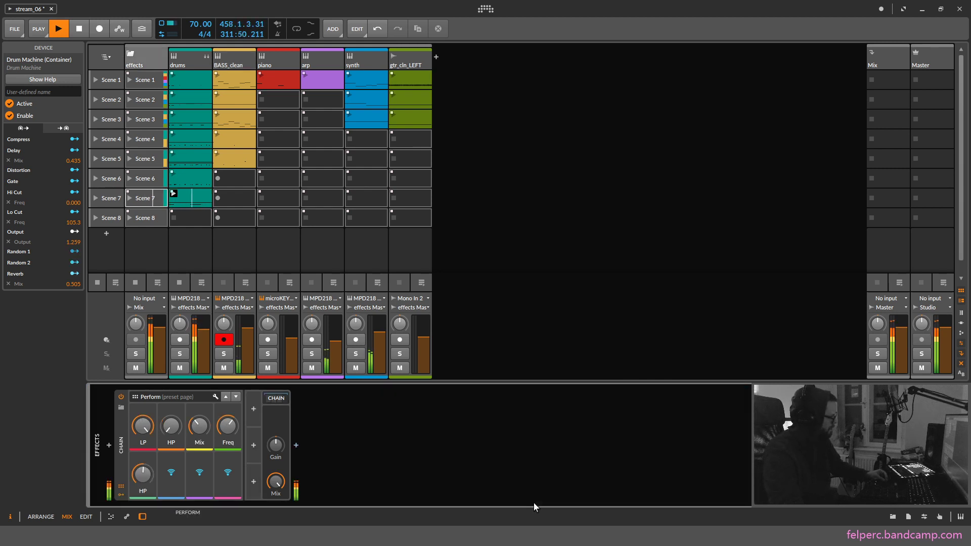
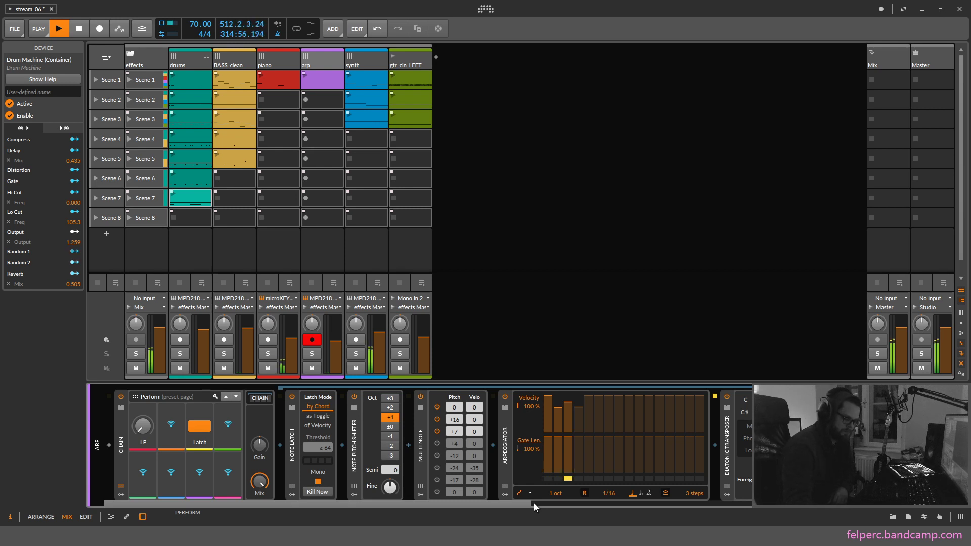
Select the piano track for playing and switch back to the BASS_clean track.
key("Right")
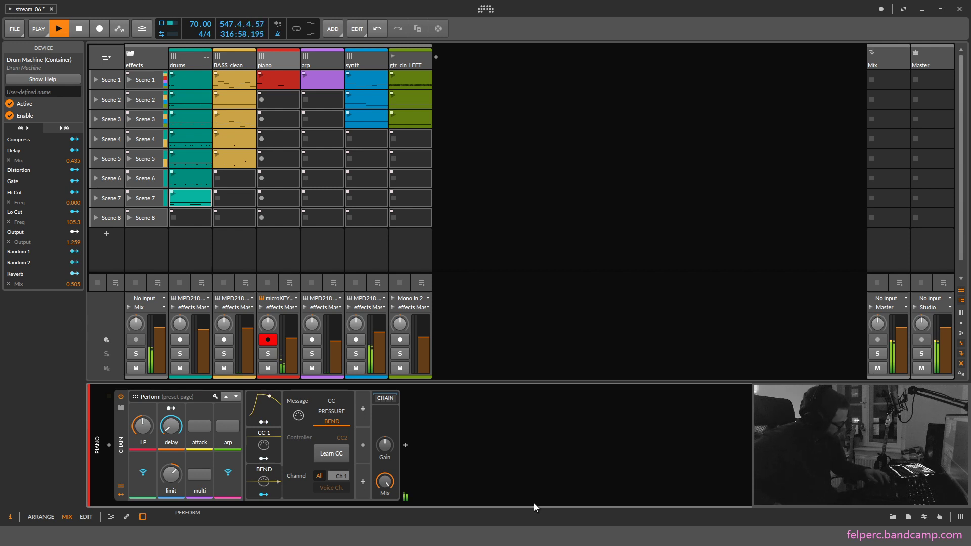
key("Left")
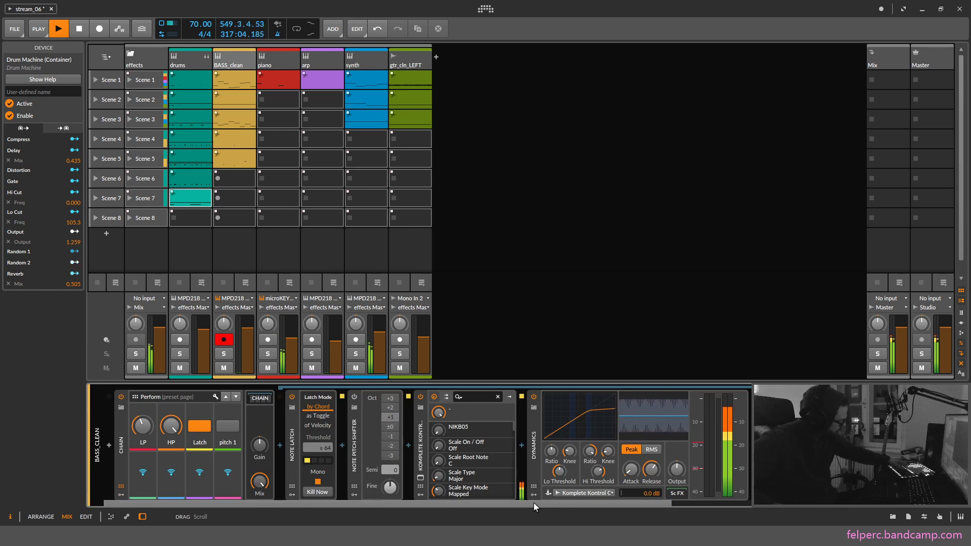
key("Right")
key("Right")
key("Right")
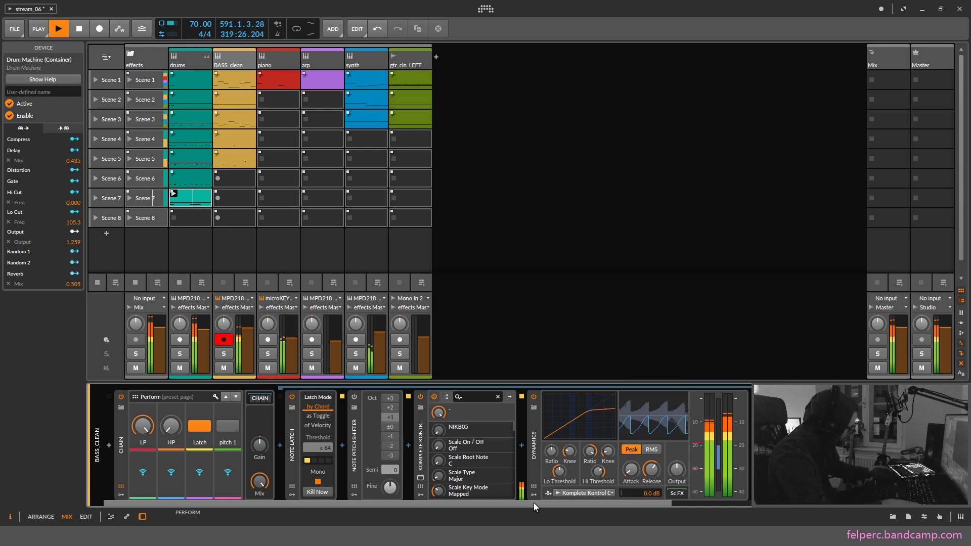
Alternate between the drums and BASS_clean tracks, ending on drums.
key("Left")
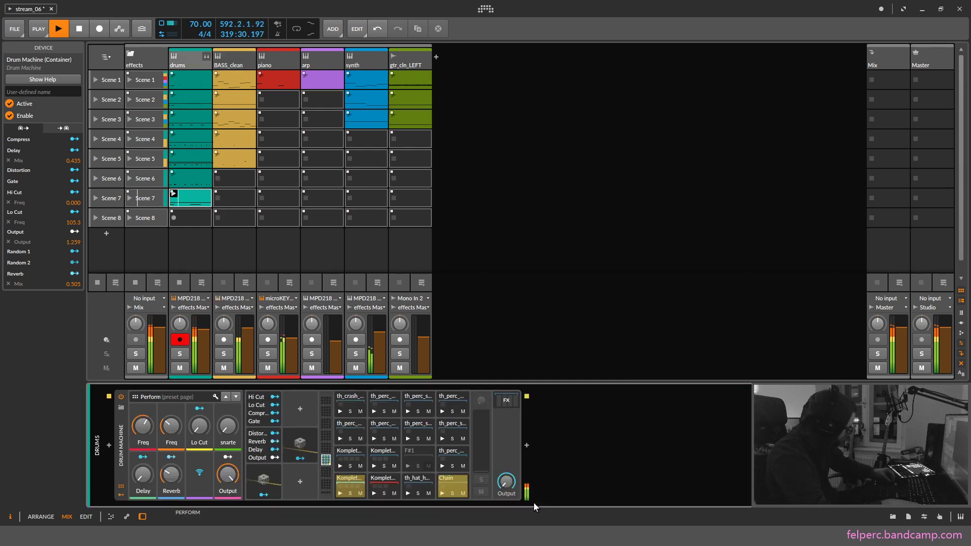
key("Right")
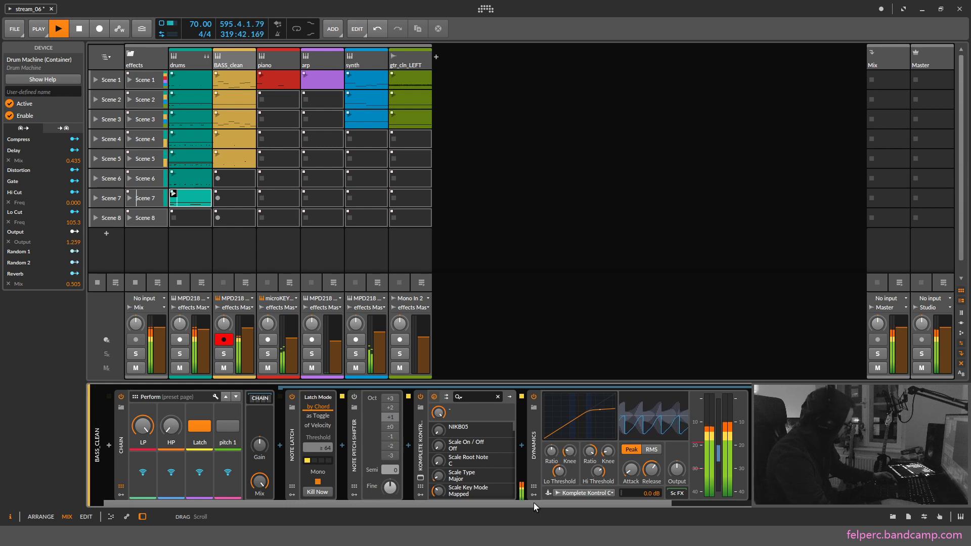
key("Left")
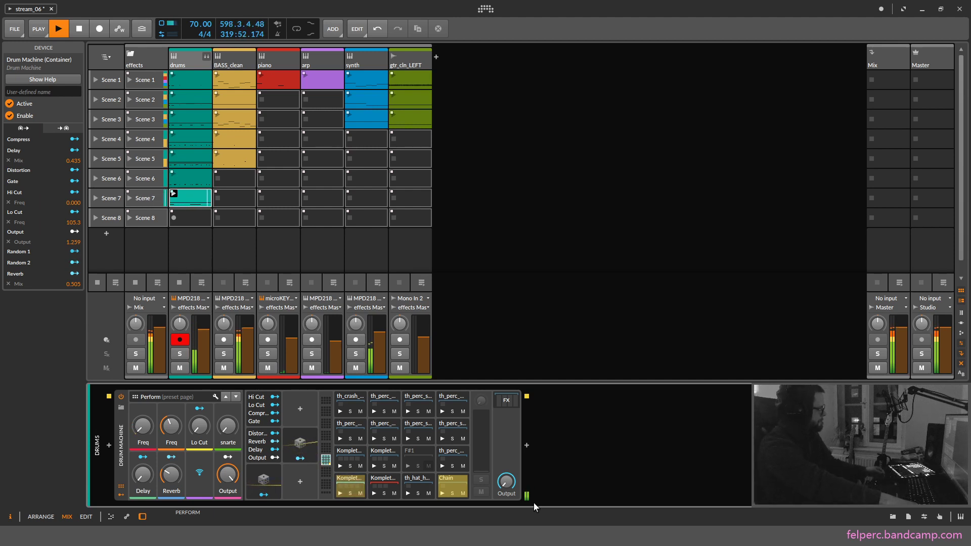
Switch between the effects and drums tracks, ending on effects, and stop playback.
key("Left")
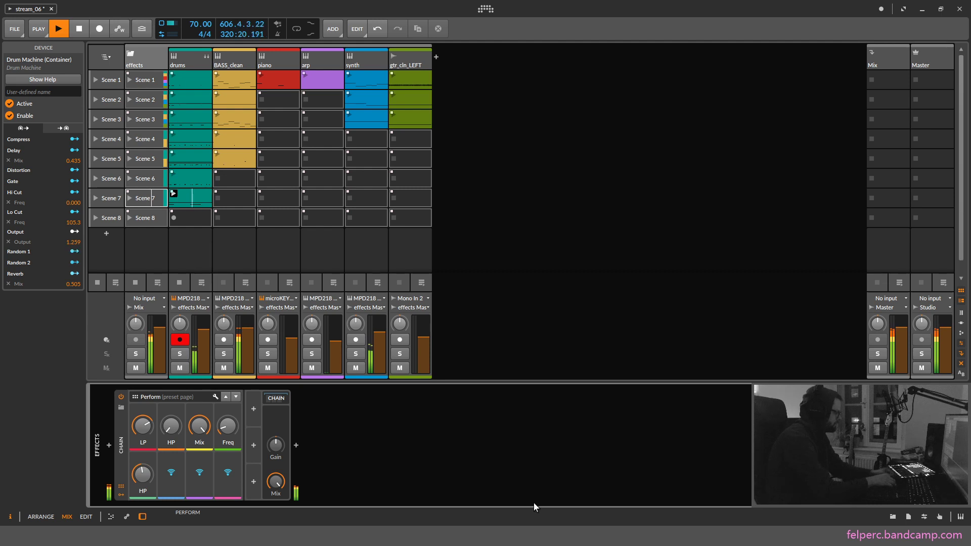
key("Right")
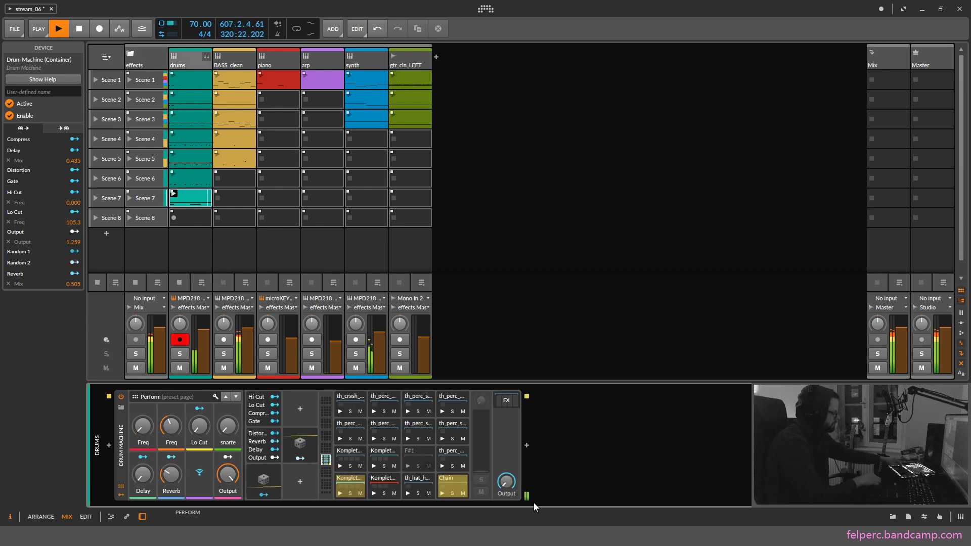
key("Left")
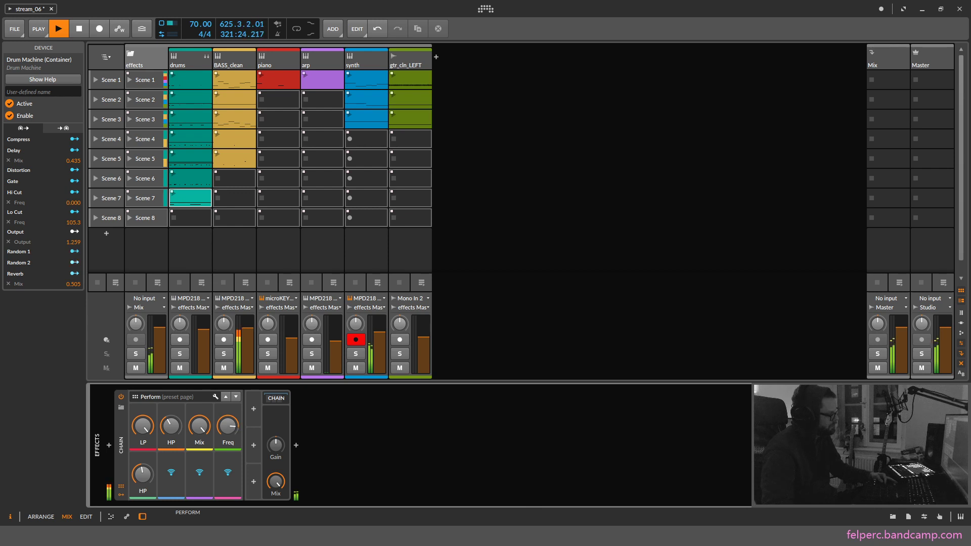
key("space")
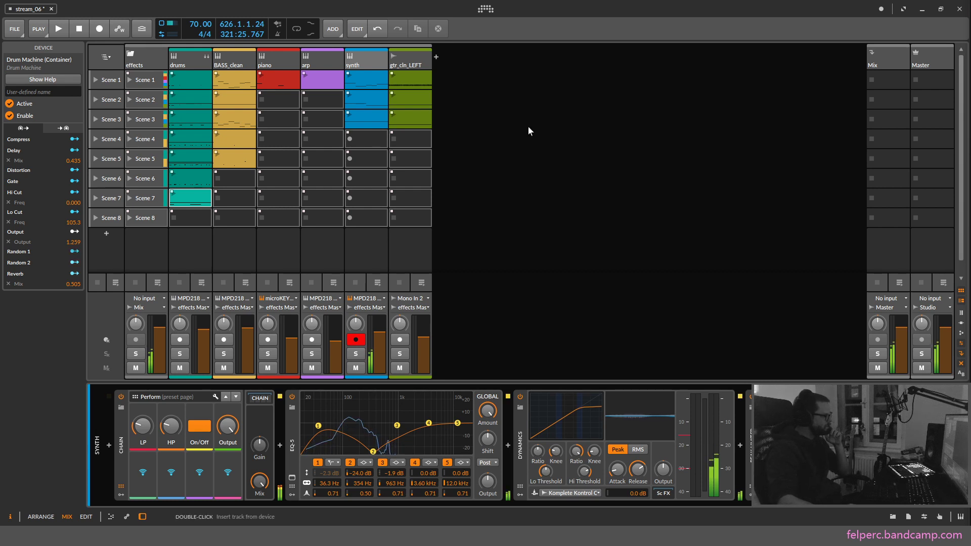
Set the root note of the Diatonic Transposer inside the synth track's Chain to C.
left_click(350, 59)
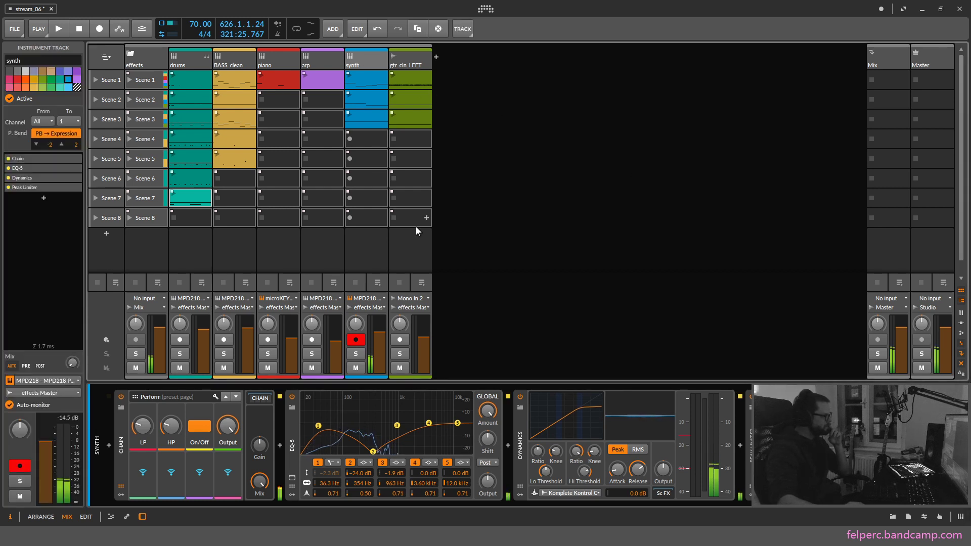
left_click(261, 399)
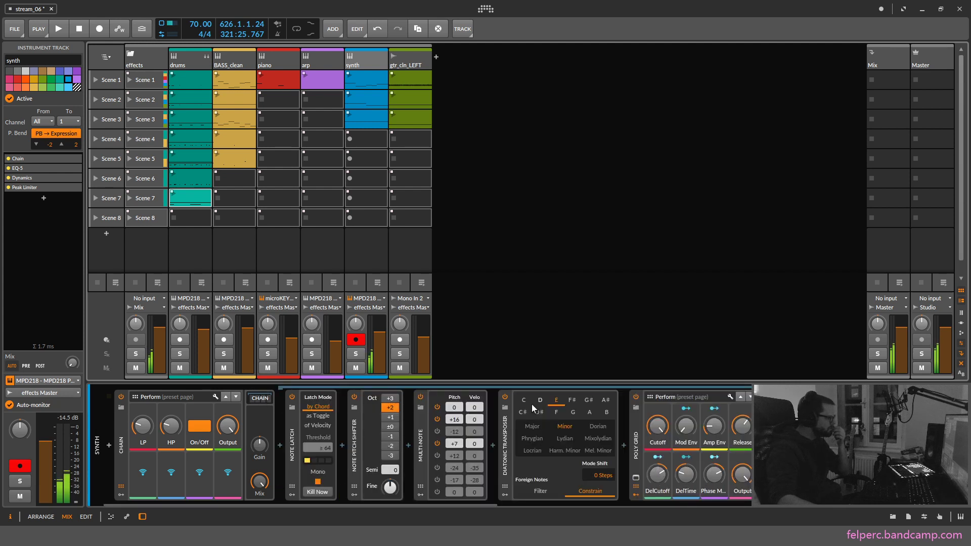
left_click(524, 399)
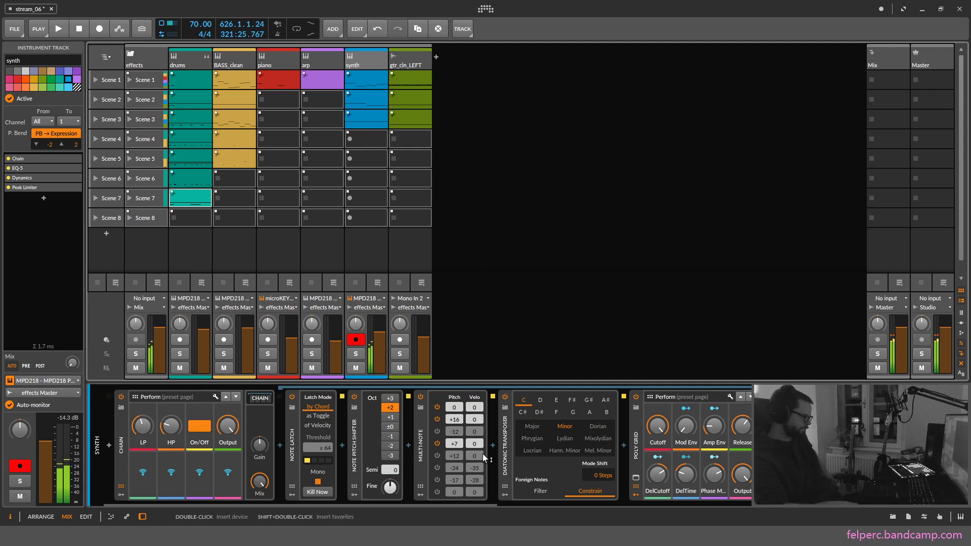
Hide the remote controls of the synth track's Poly Grid and collapse the devices nested in its Chain.
left_click(635, 487)
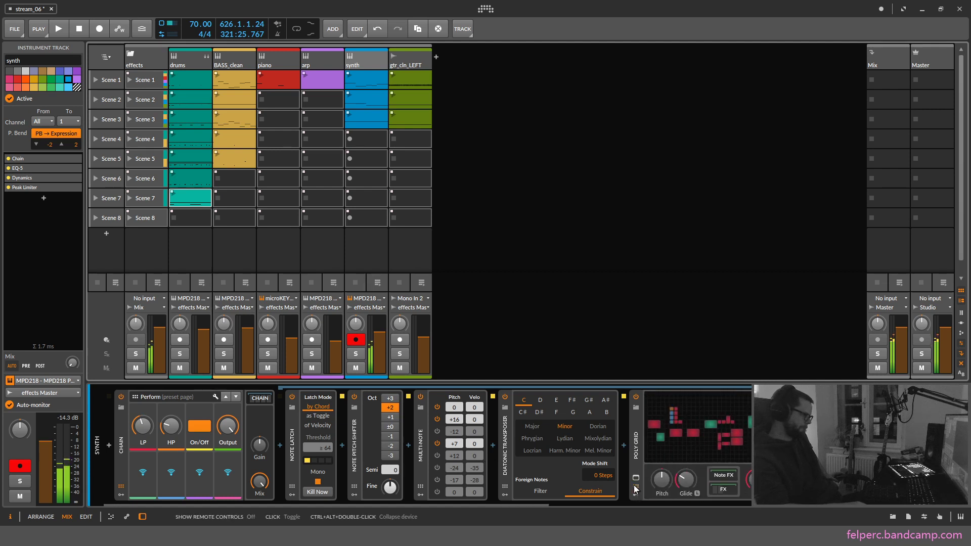
left_click(252, 401)
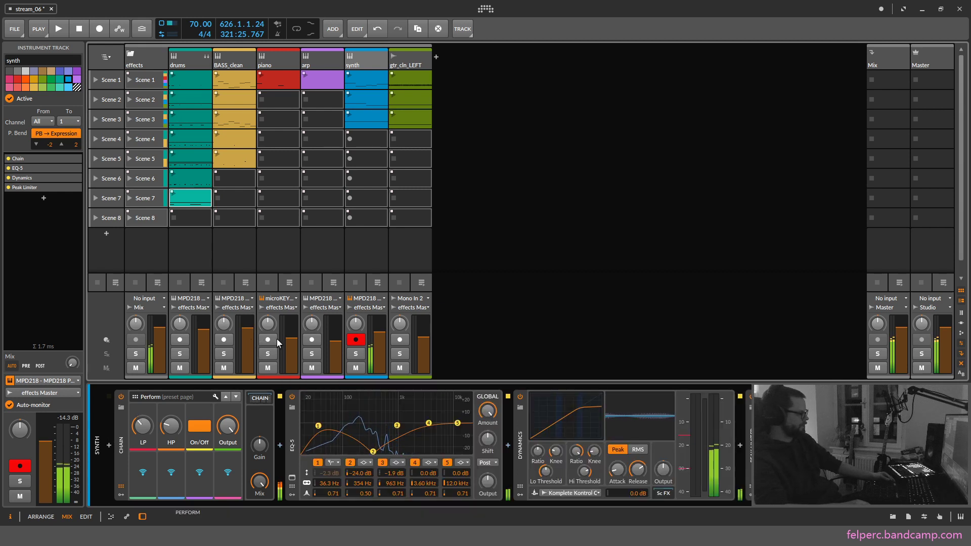
Switch to the BASS_clean track and collapse the devices nested in its Chain.
key("Left")
key("Left")
key("Left")
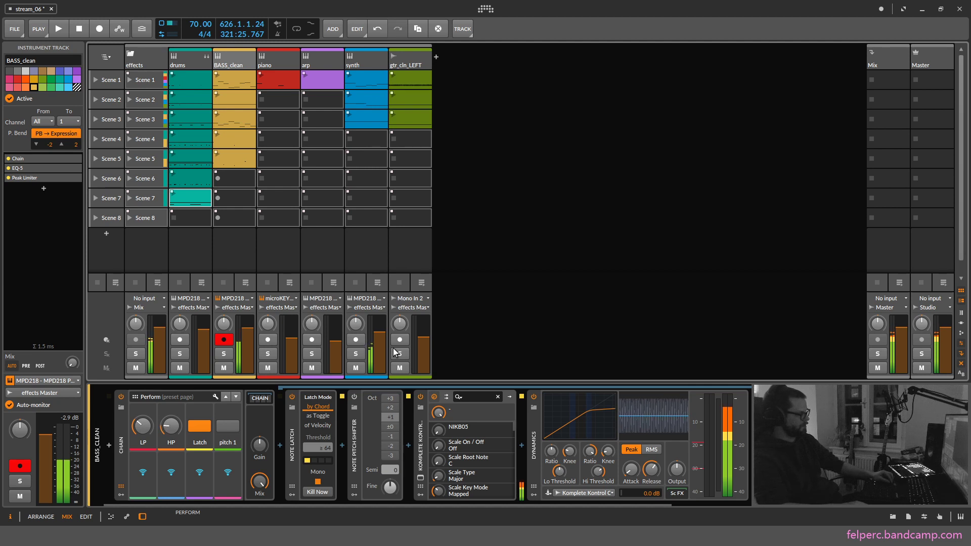
left_click(259, 399)
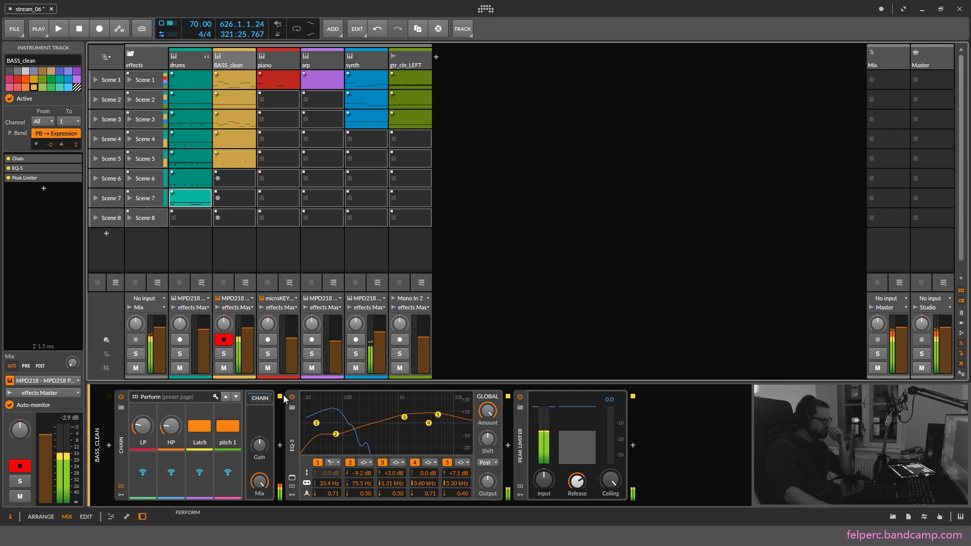
Start playback with the drums track selected and switch to the effects track.
key("Left")
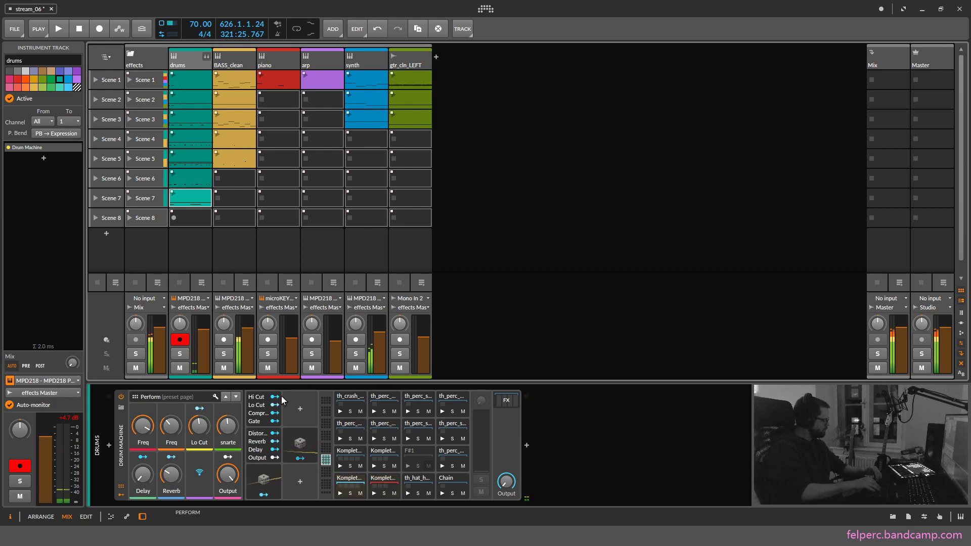
key("space")
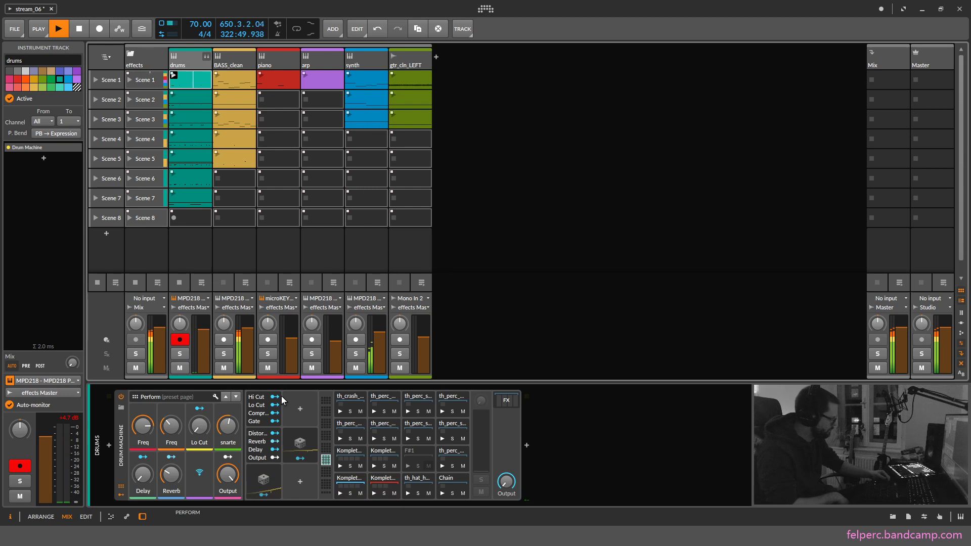
key("Left")
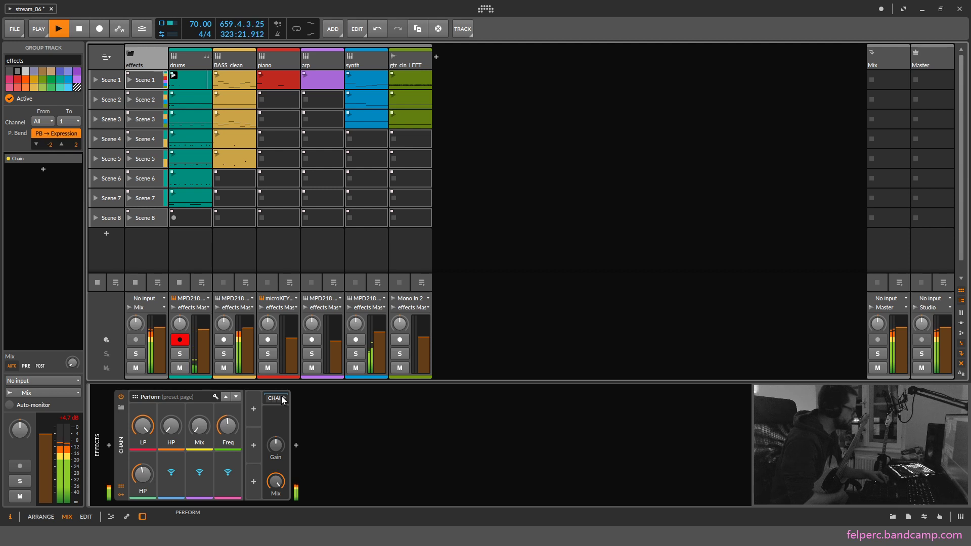
Switch to the gtr_cln_LEFT track, expand its Chain's nested devices and open the Guitar Rig 5 plug-in window.
key("Right")
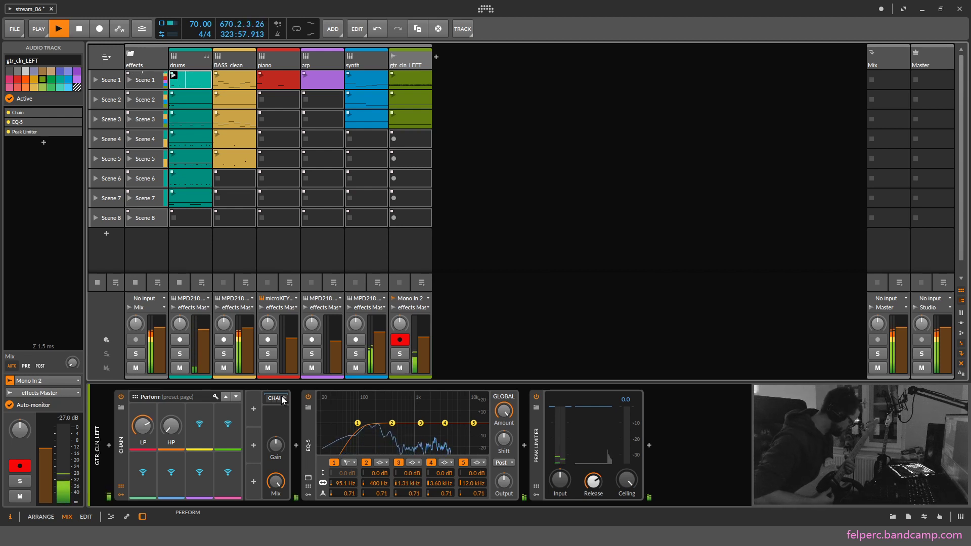
left_click(281, 399)
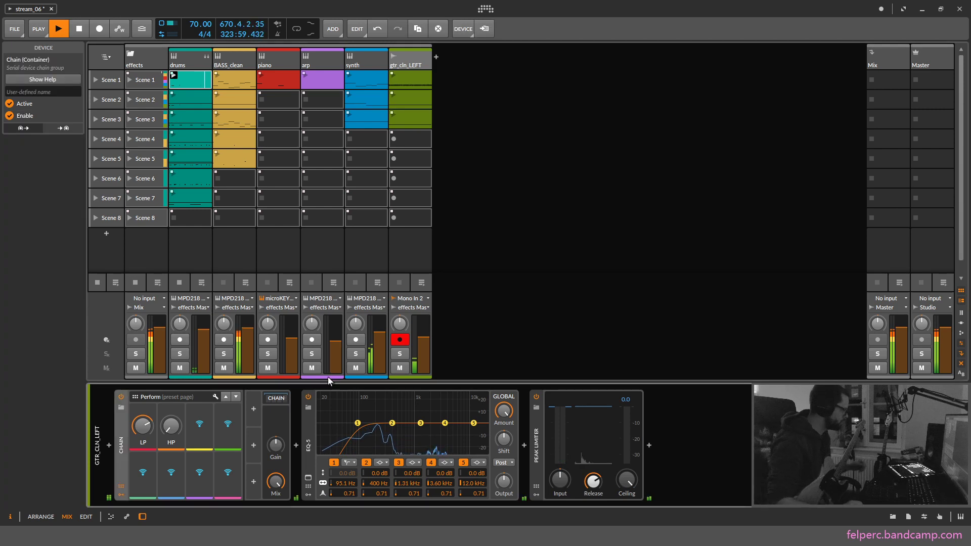
left_click(278, 398)
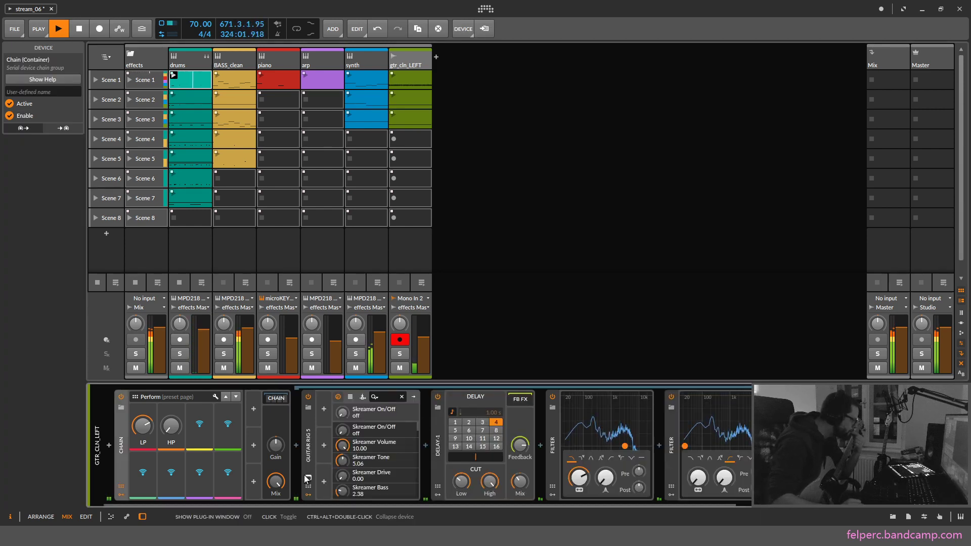
left_click(320, 460)
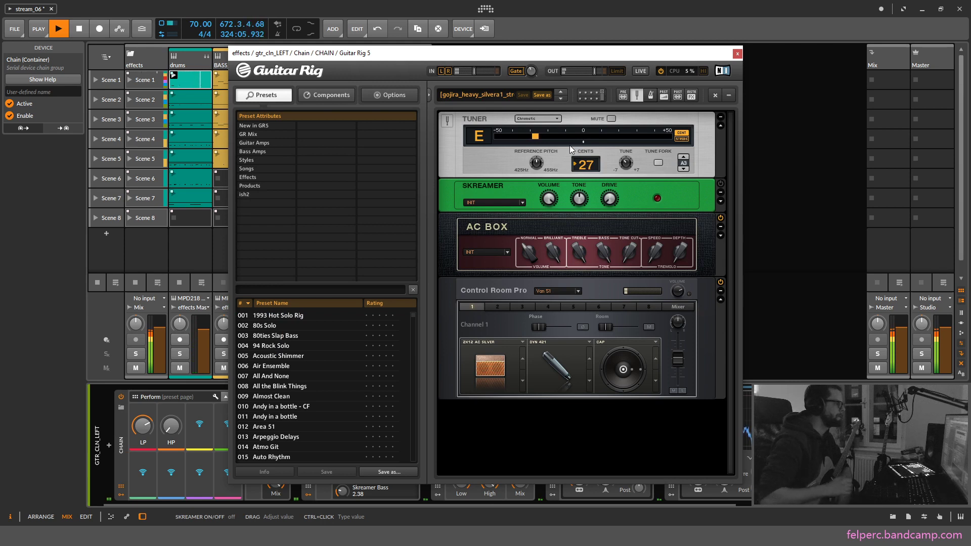
Mute the Guitar Rig tuner's output for tuning and unmute it, closing the plug-in window and collapsing the Chain's nested devices.
left_click(612, 119)
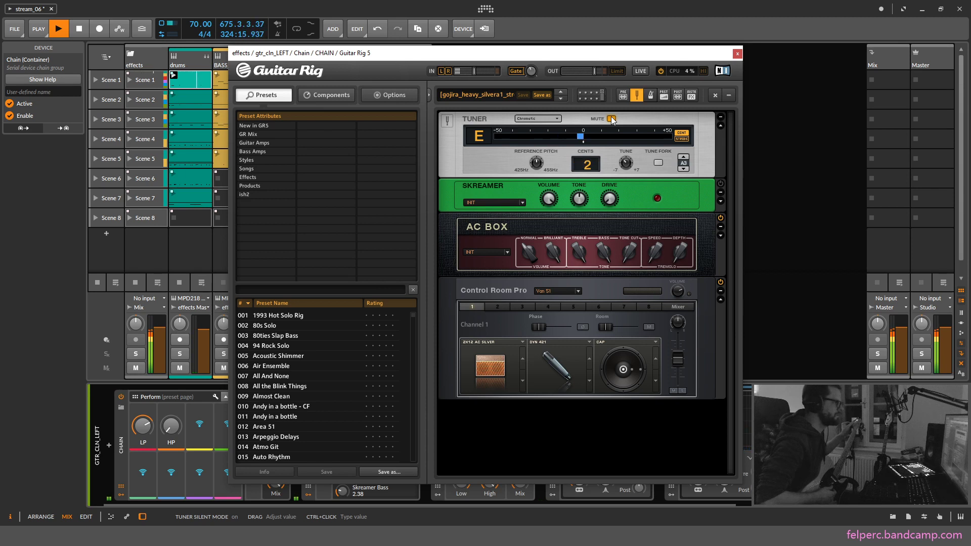
left_click(611, 119)
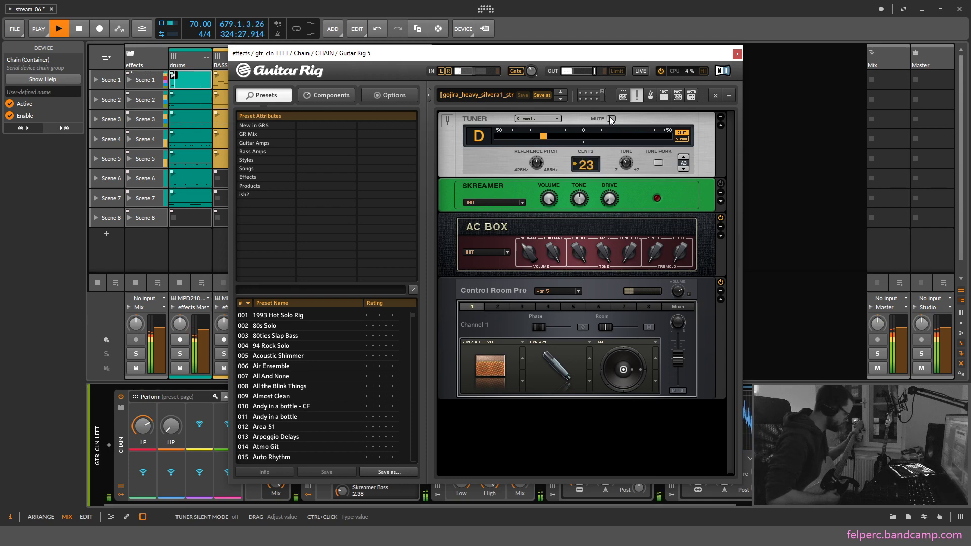
left_click(738, 52)
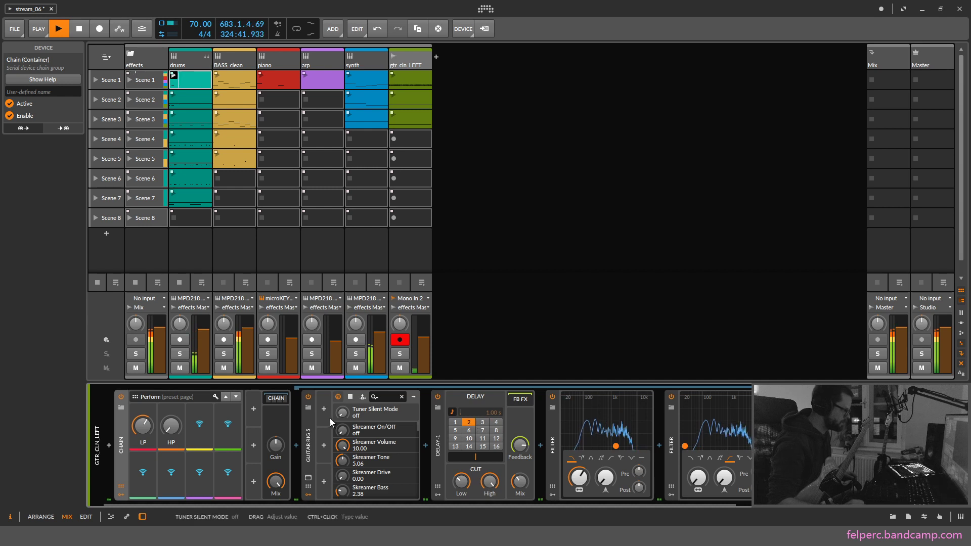
left_click(275, 397)
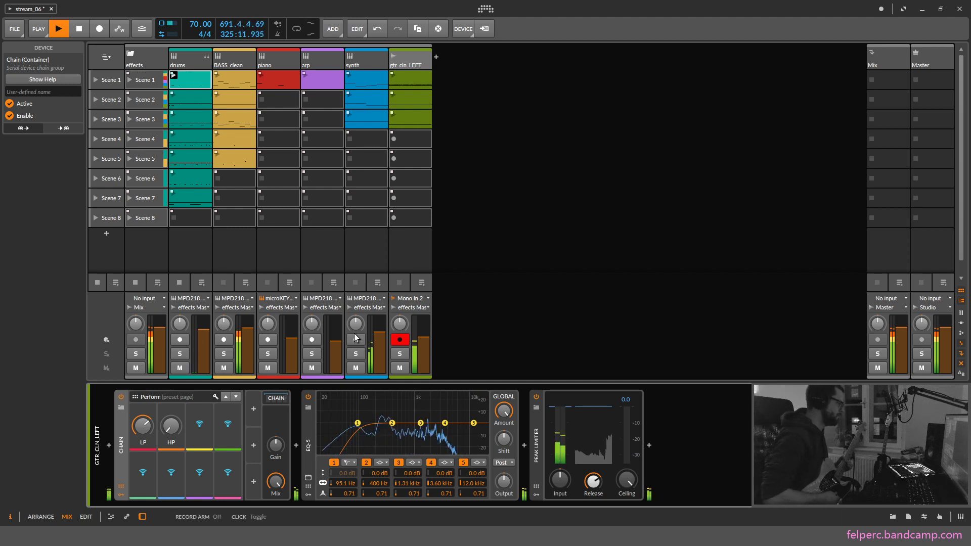
Switch to the synth track and stop playback.
left_click(399, 67)
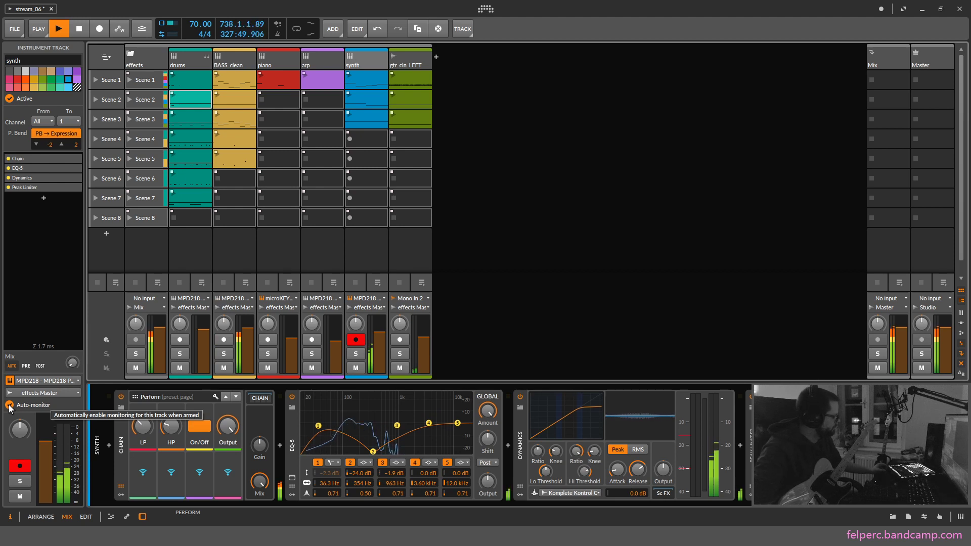
key("space")
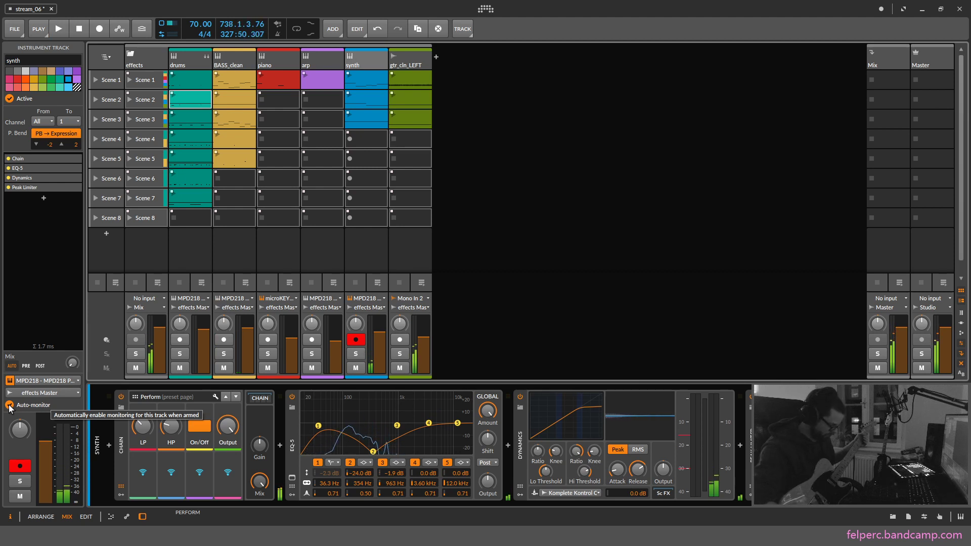